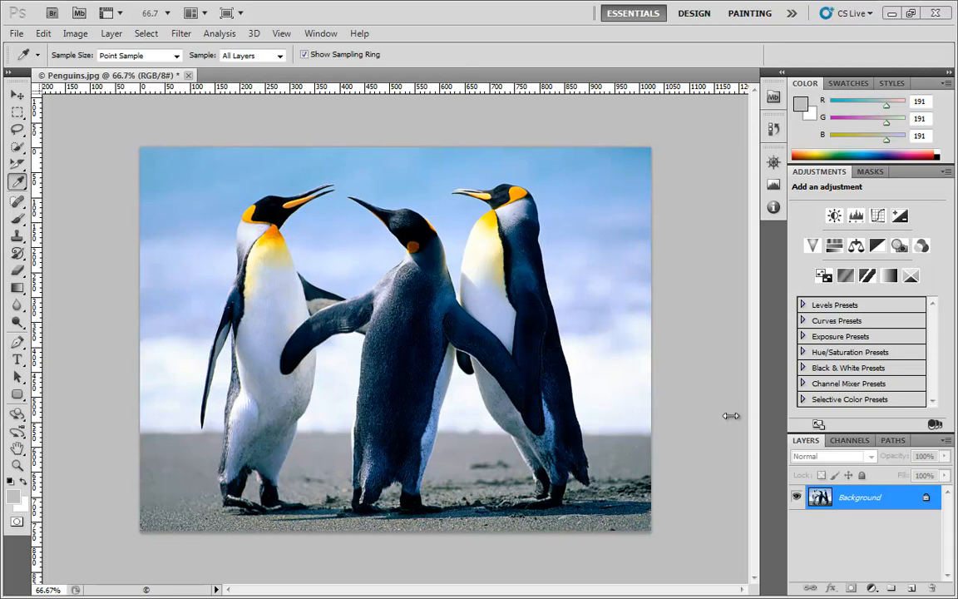
Add a Curves adjustment layer to the Penguins photo, leaving the preset at Default
click(879, 217)
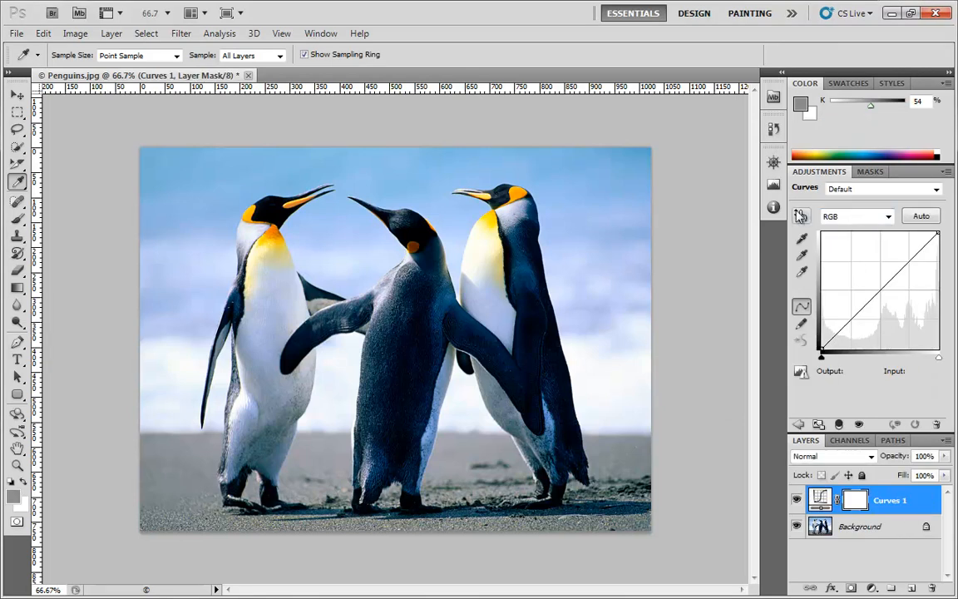
click(880, 192)
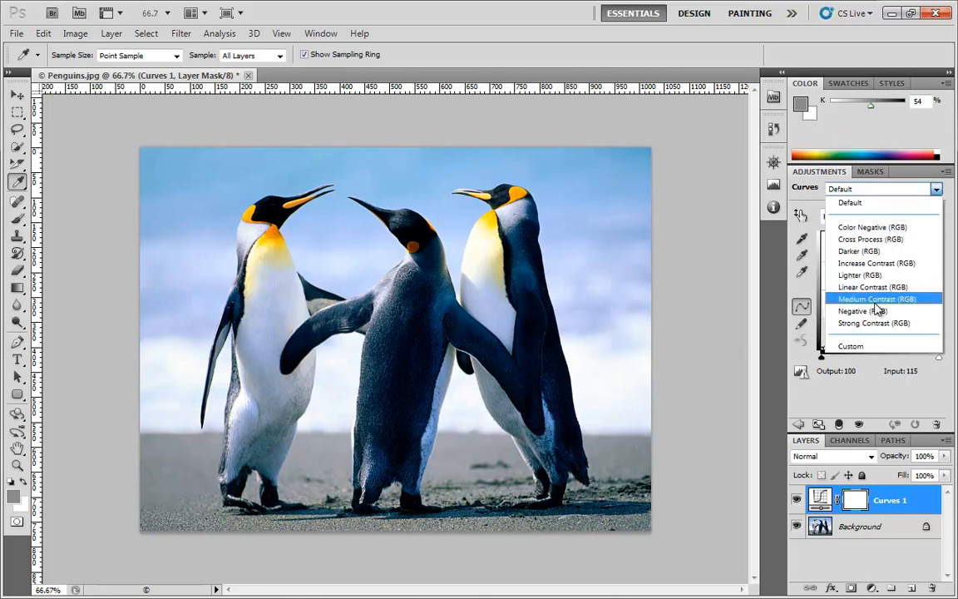
click(807, 193)
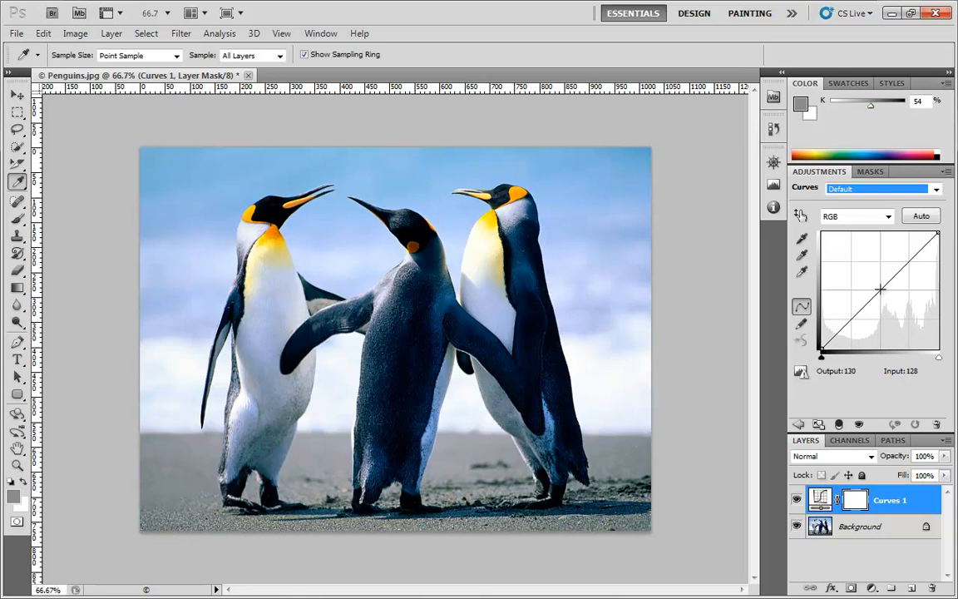
Add a curve point and drag it below the diagonal, mapping input 55 to output 23
drag(880, 288, 891, 310)
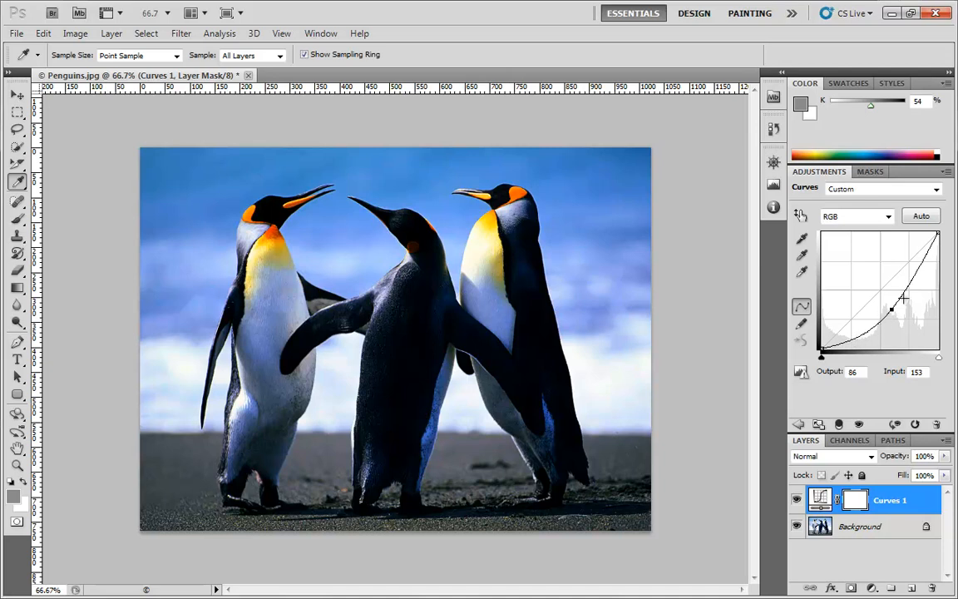
drag(891, 309, 867, 276)
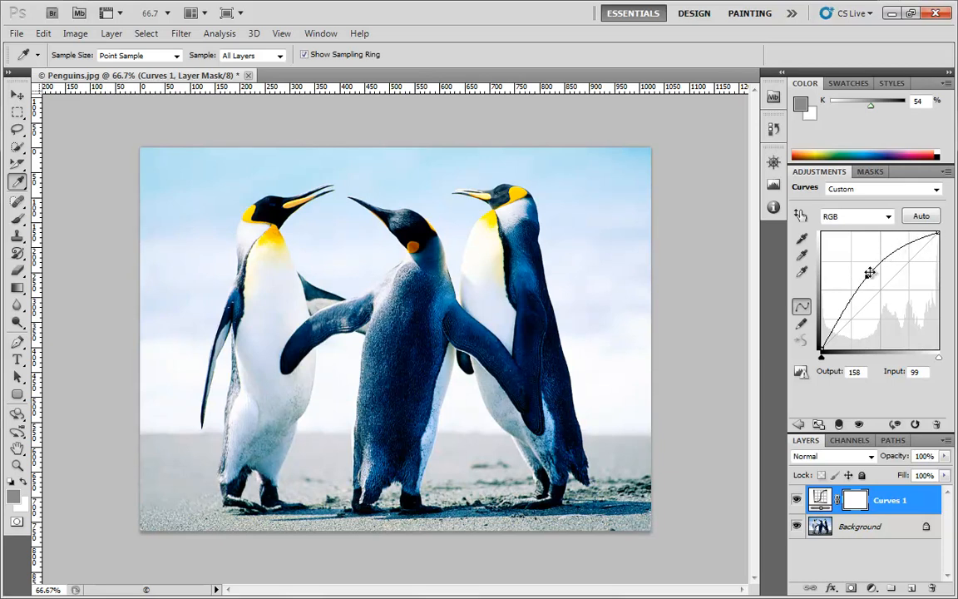
drag(868, 274, 846, 338)
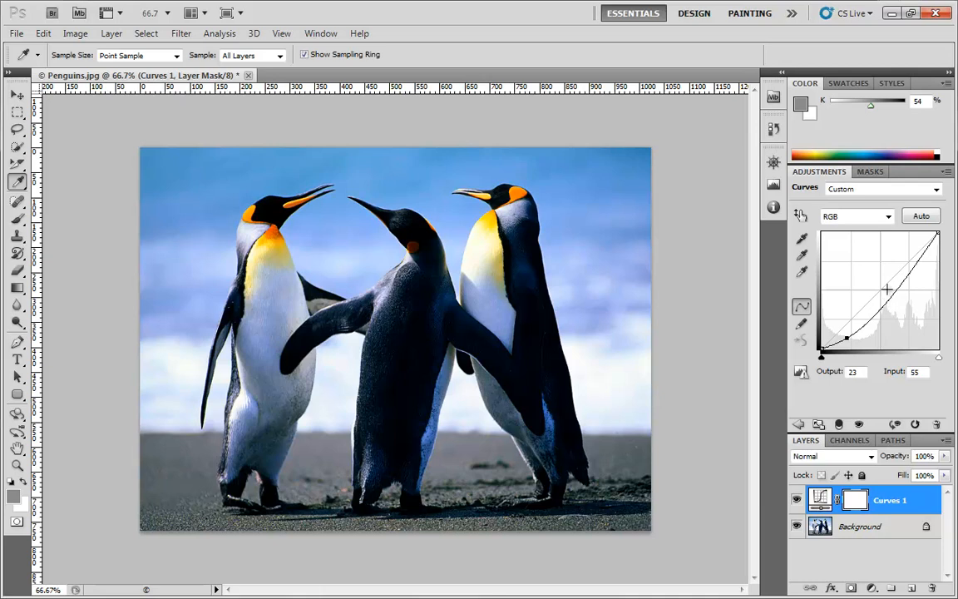
Shape an S-curve by raising an upper highlight point and lowering a shadow point
click(907, 265)
drag(908, 265, 907, 252)
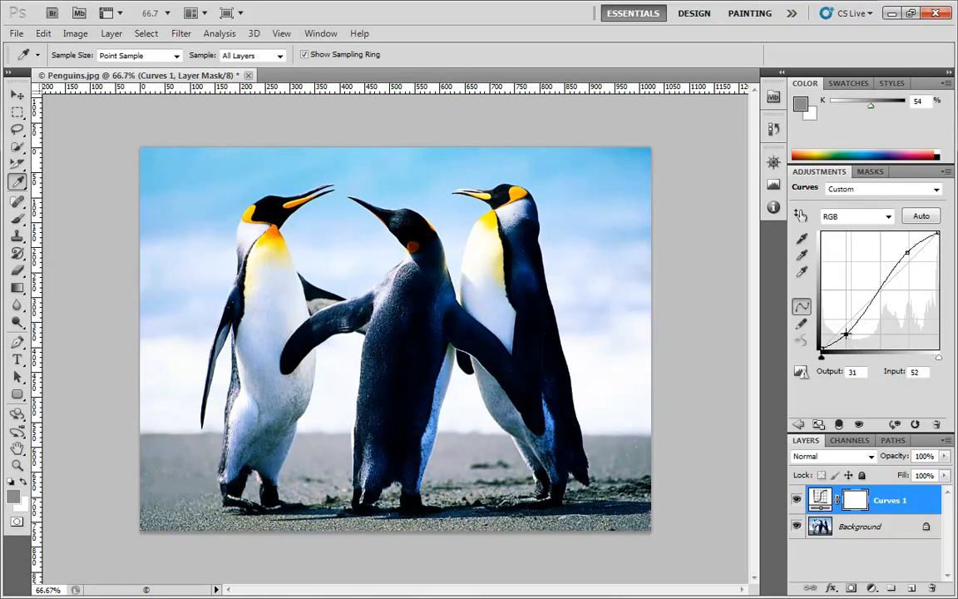
drag(908, 251, 920, 240)
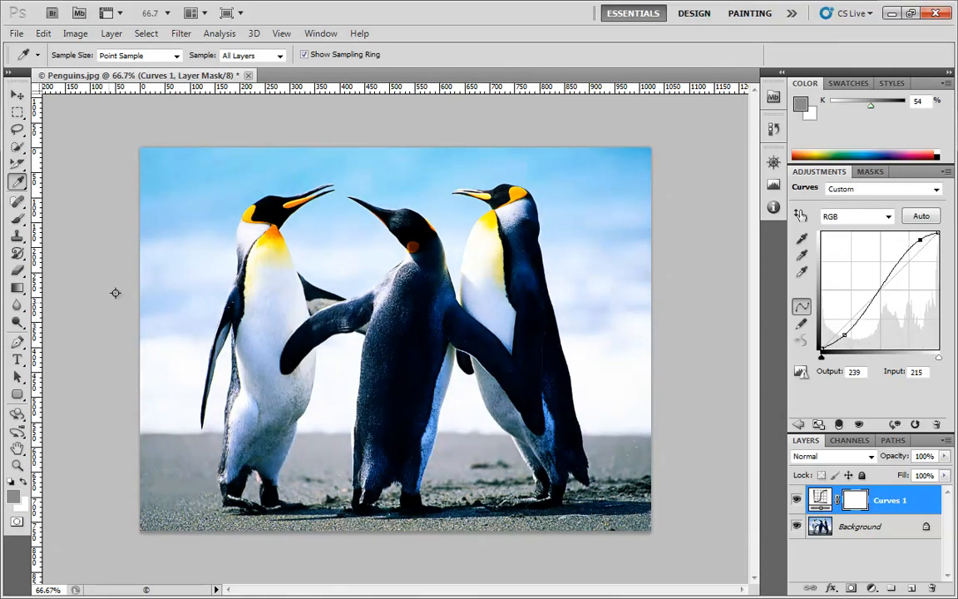
click(845, 333)
drag(845, 333, 845, 335)
drag(920, 240, 922, 239)
Delete the lower and upper curve points so the curve is straight again
click(845, 334)
key(Delete)
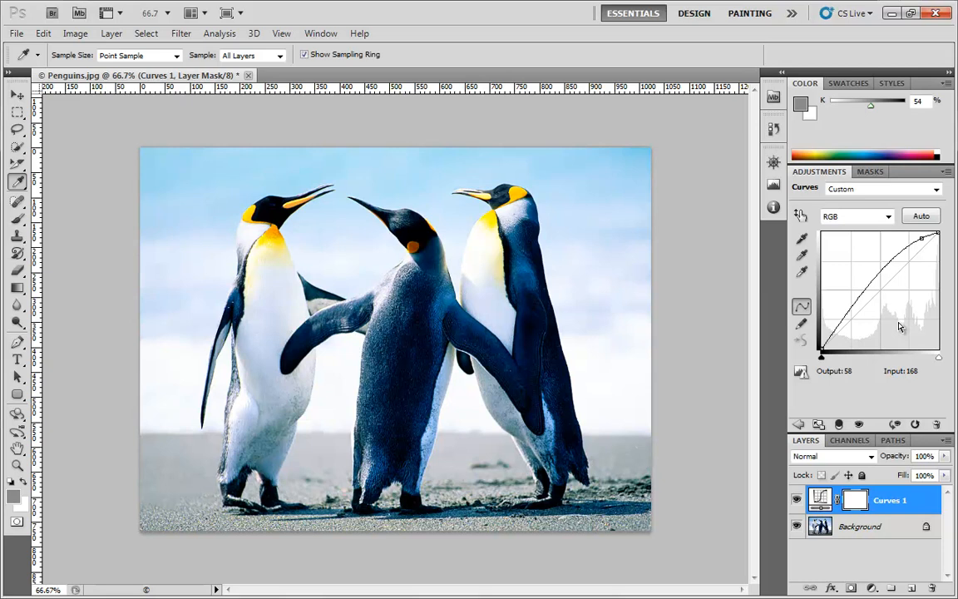
drag(922, 239, 922, 239)
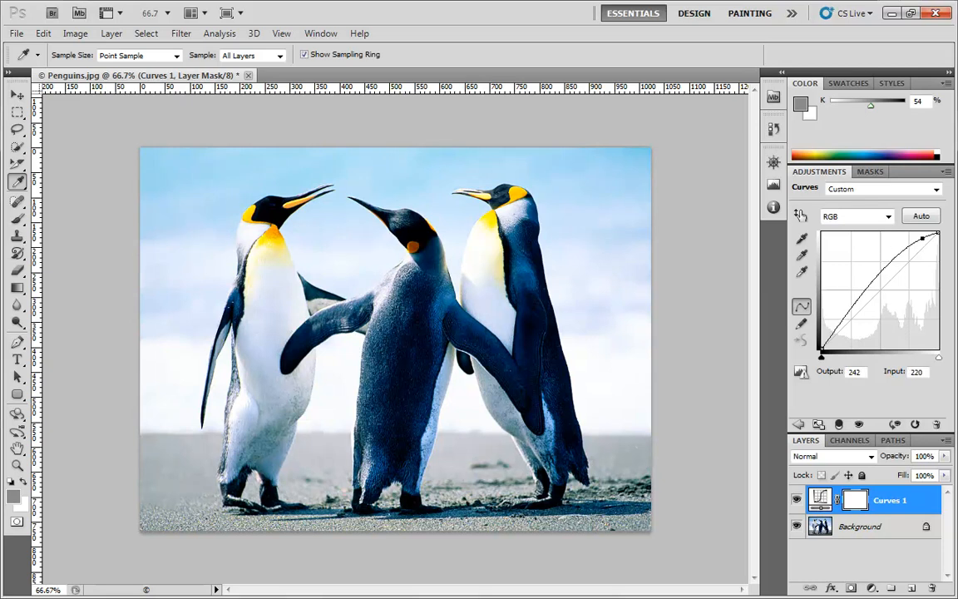
key(Delete)
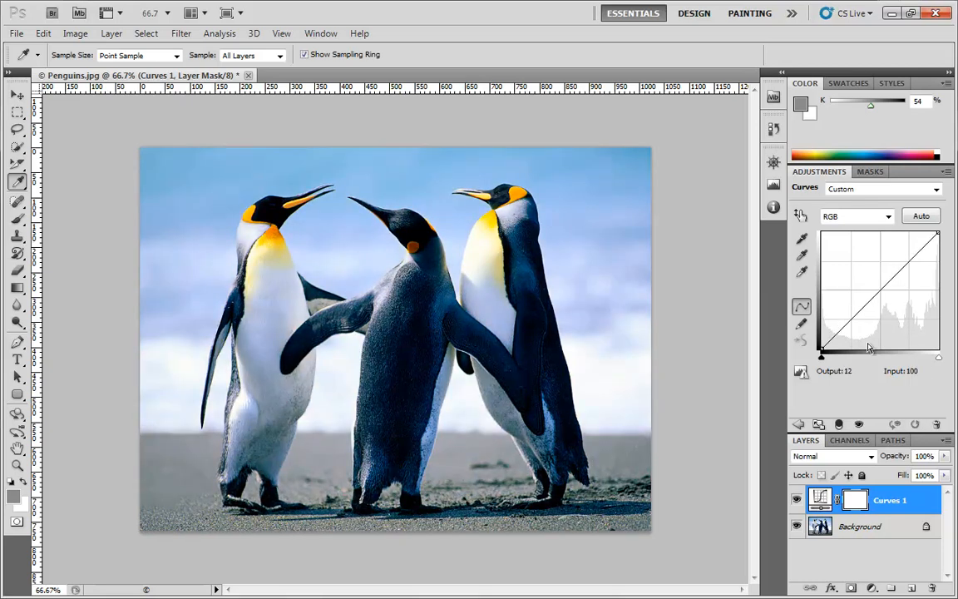
click(822, 350)
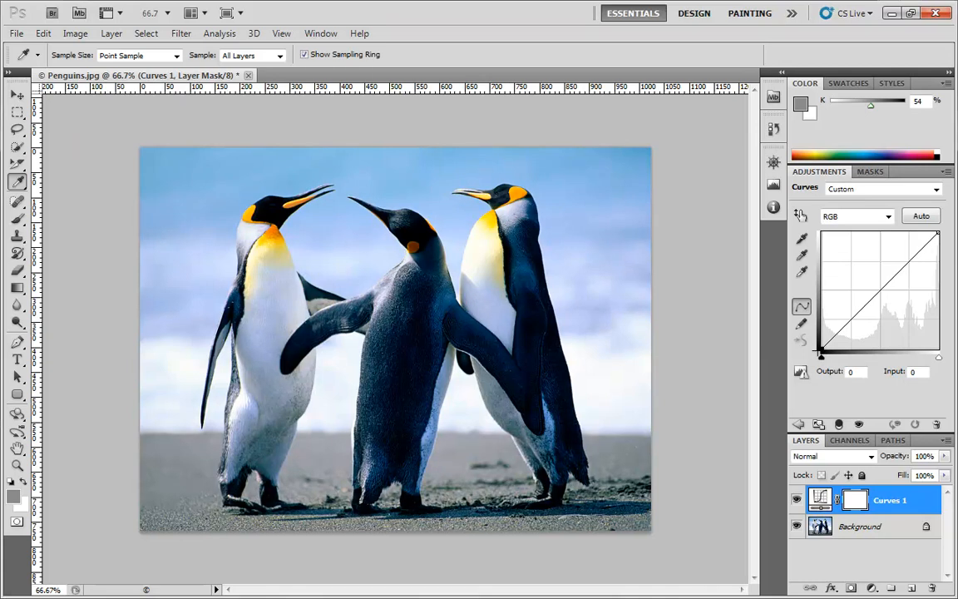
drag(821, 350, 797, 233)
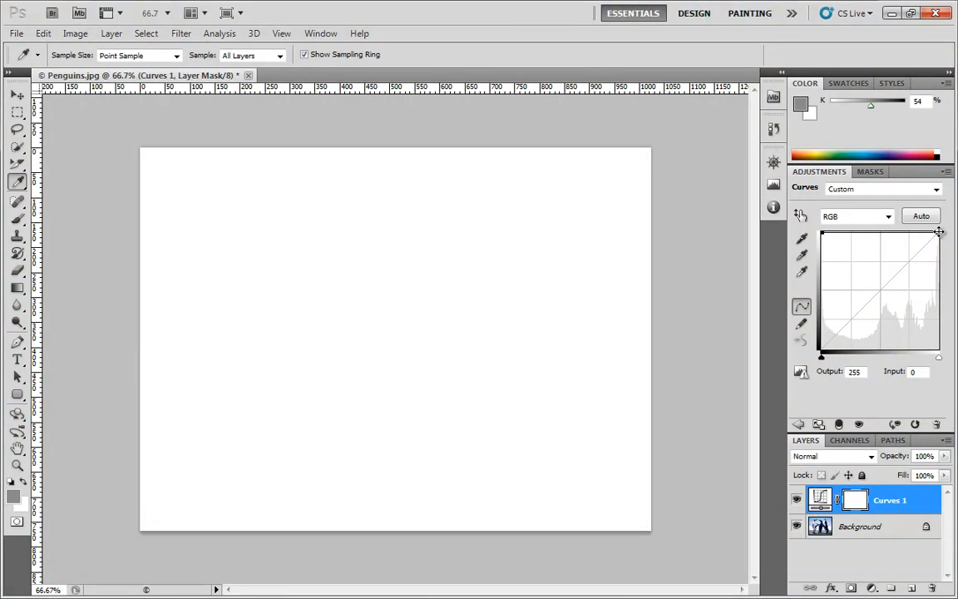
drag(939, 231, 713, 426)
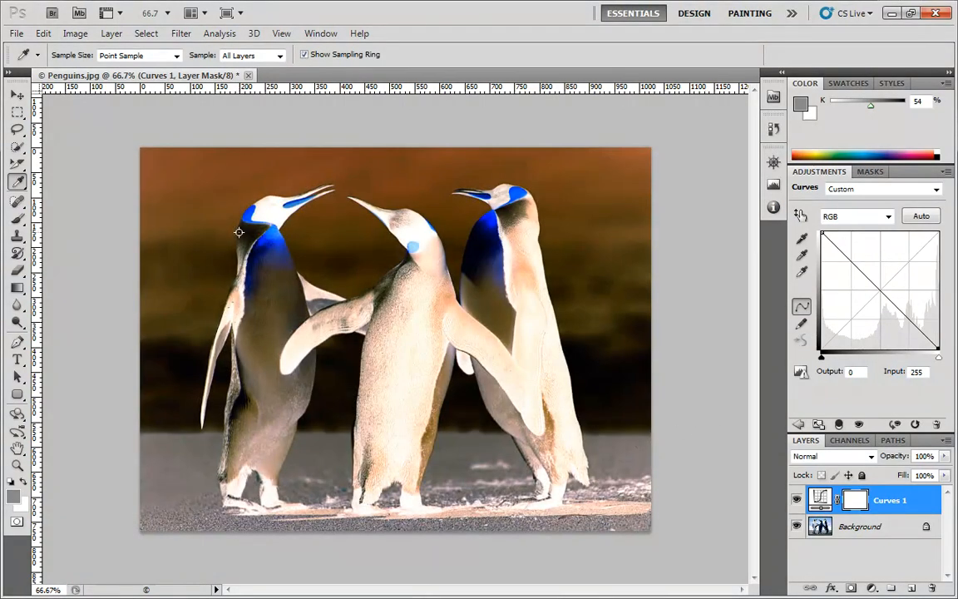
drag(821, 234, 812, 355)
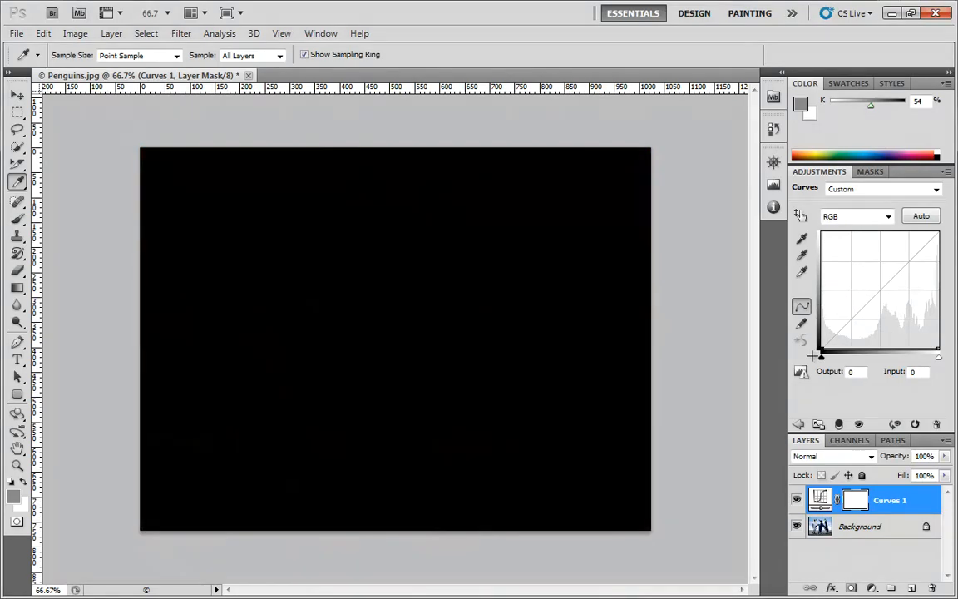
drag(938, 350, 955, 218)
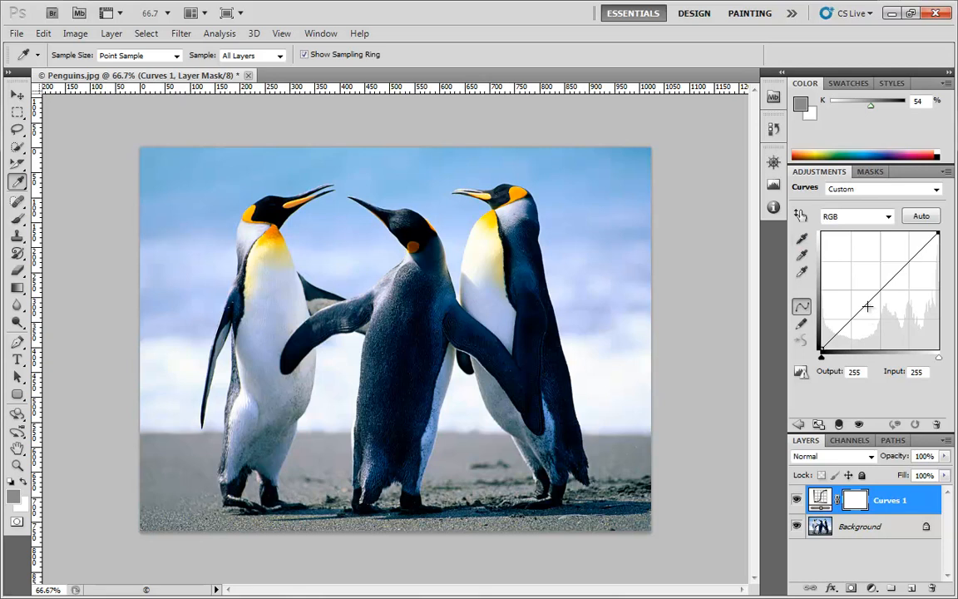
Switch to the Blue channel and add a slightly lowered shadow point
click(840, 219)
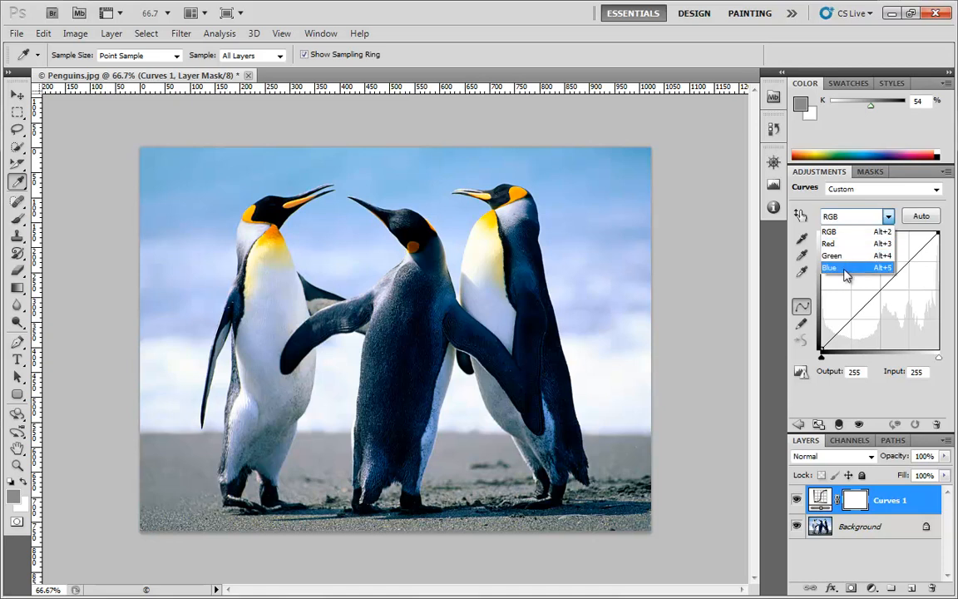
click(846, 268)
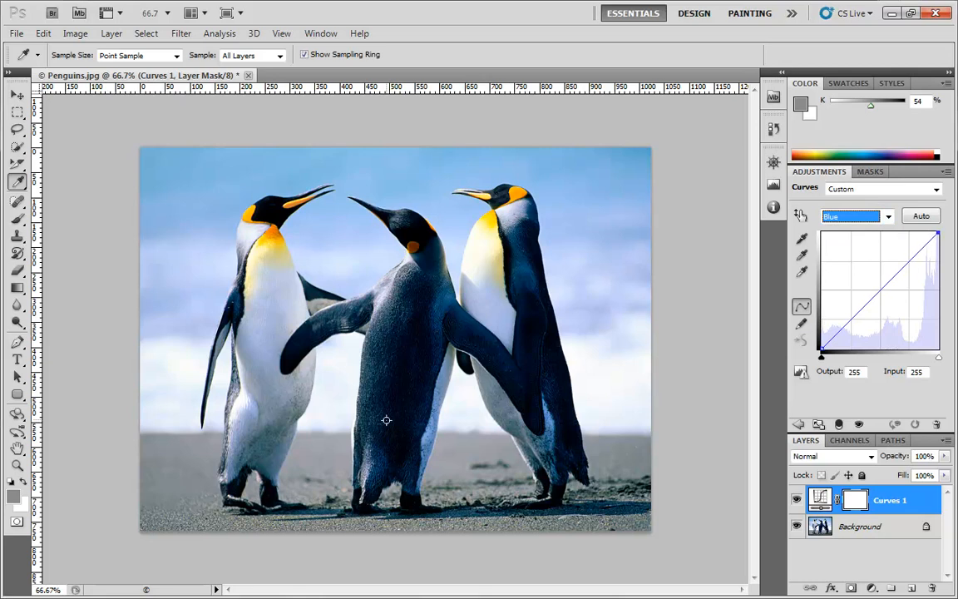
click(841, 332)
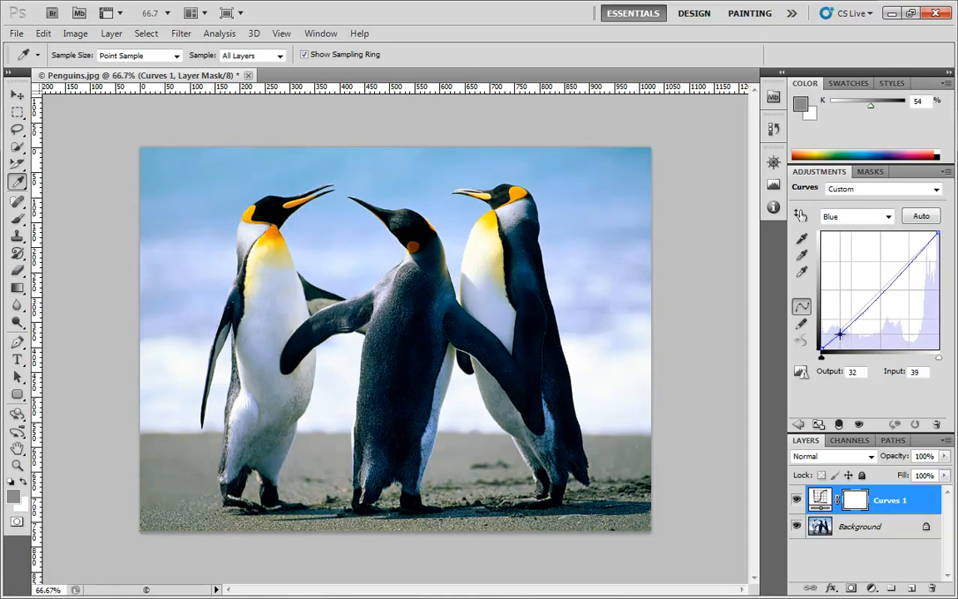
drag(841, 333, 835, 334)
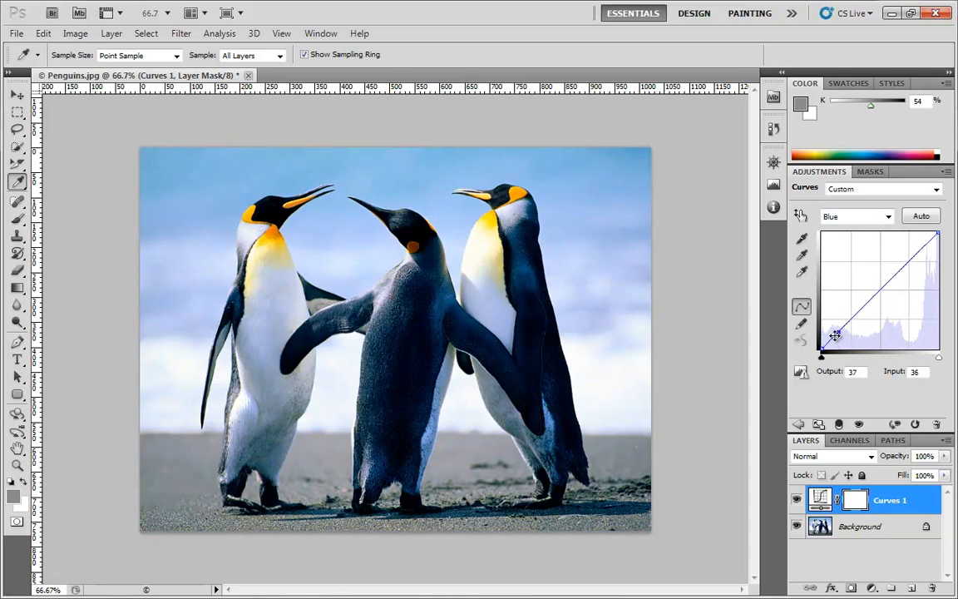
drag(840, 333, 841, 337)
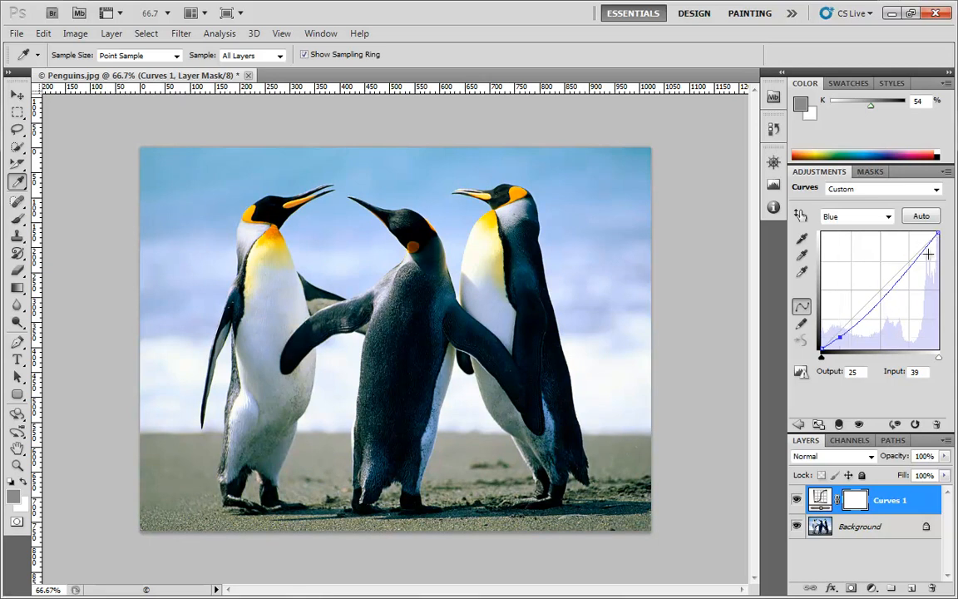
Add midtone, upper-midtone and highlight points on the Blue curve, pulling the low point to input 57/output 33
drag(873, 304, 871, 298)
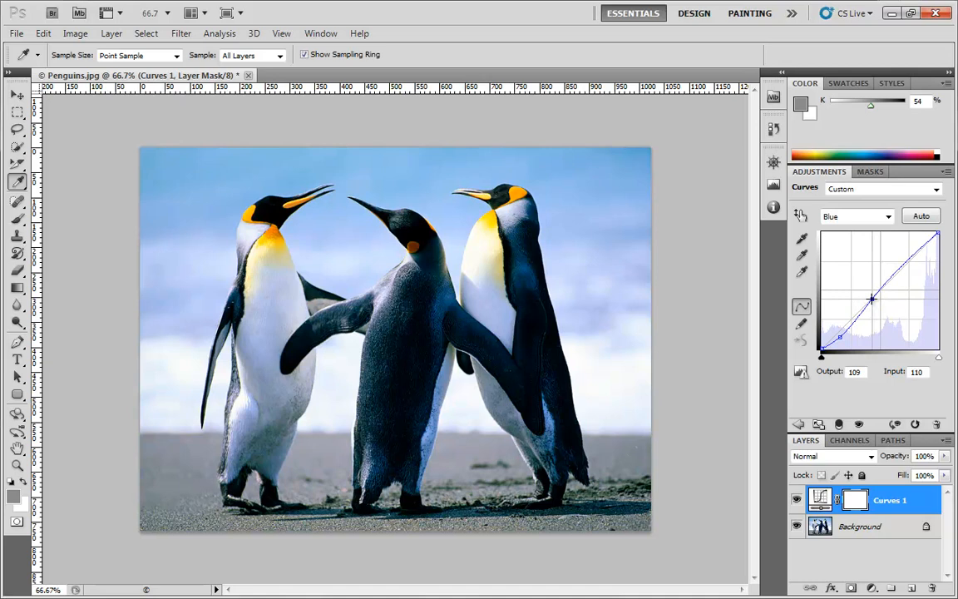
click(894, 275)
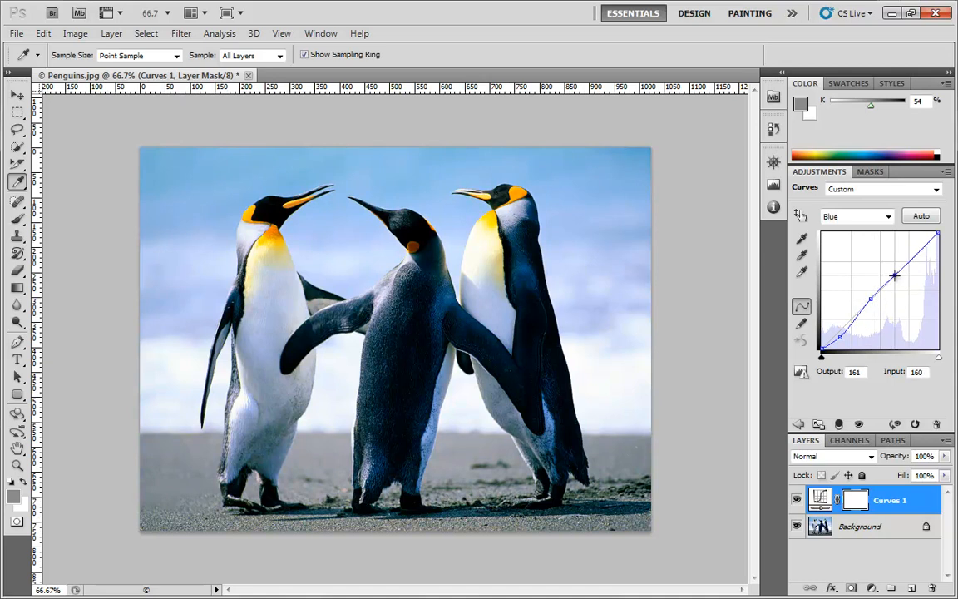
click(919, 251)
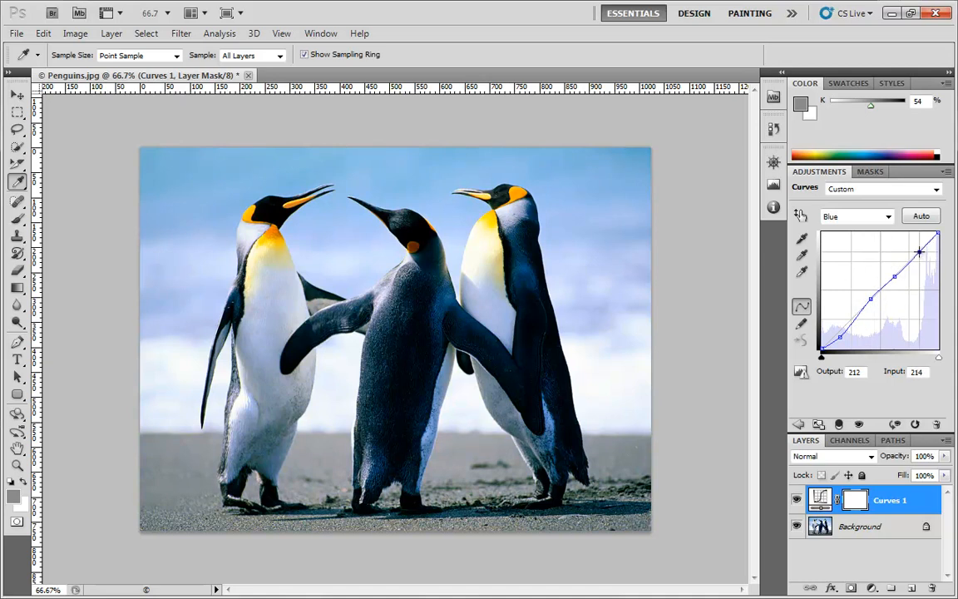
drag(841, 336, 847, 333)
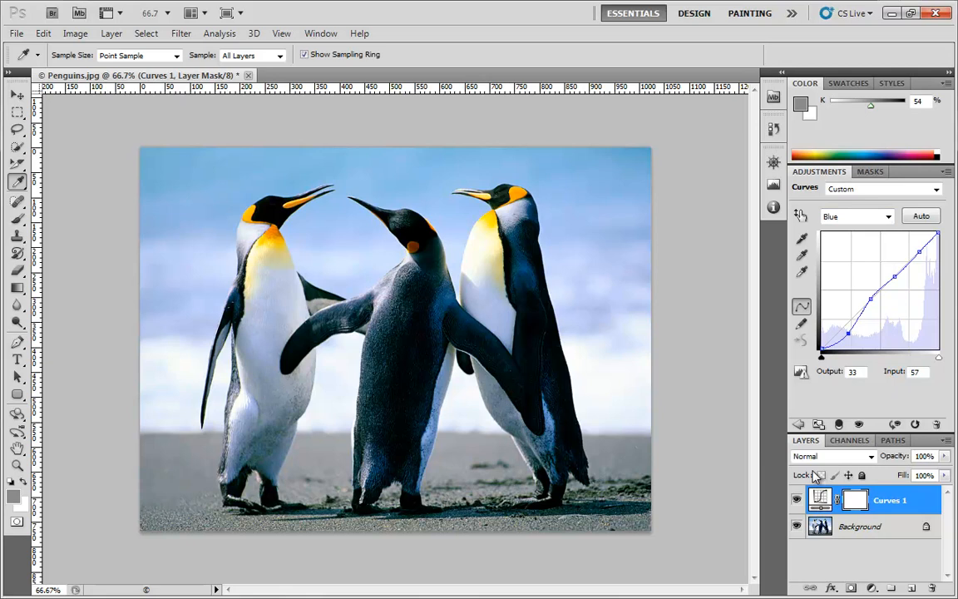
Try Luminosity blend mode, revert to Normal, and raise the low Blue point to input 52/output 38
click(841, 456)
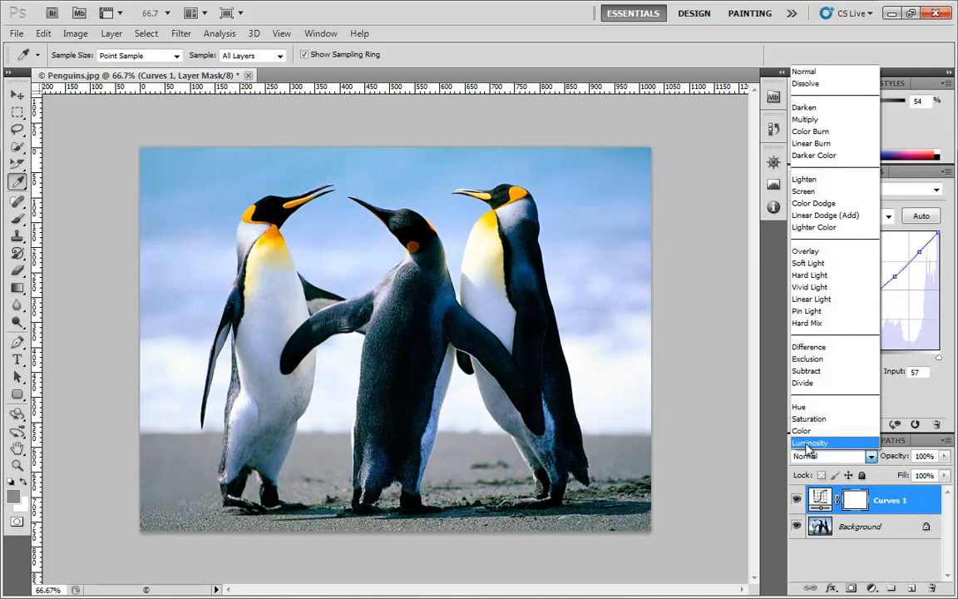
click(807, 443)
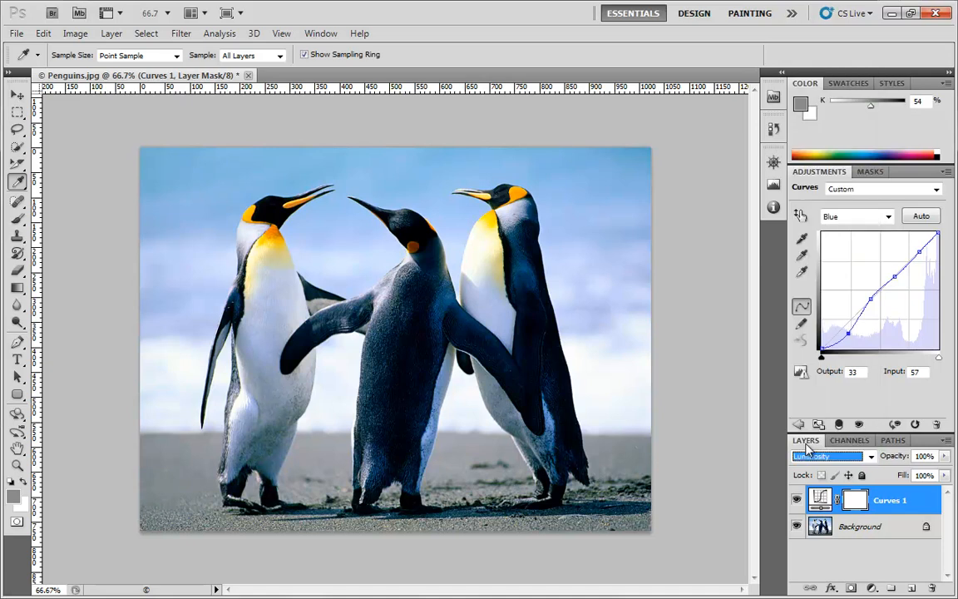
click(869, 456)
click(815, 72)
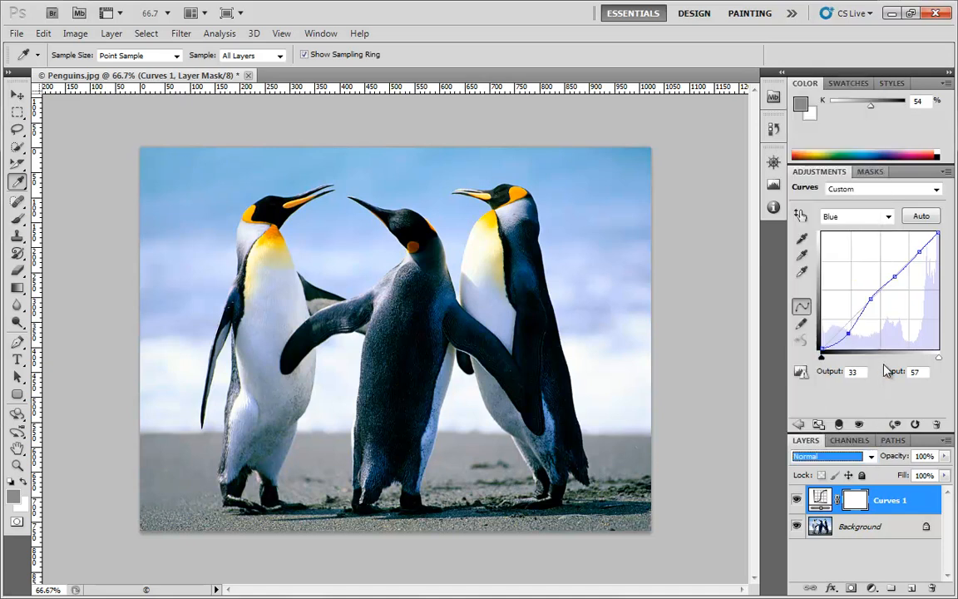
drag(848, 333, 845, 330)
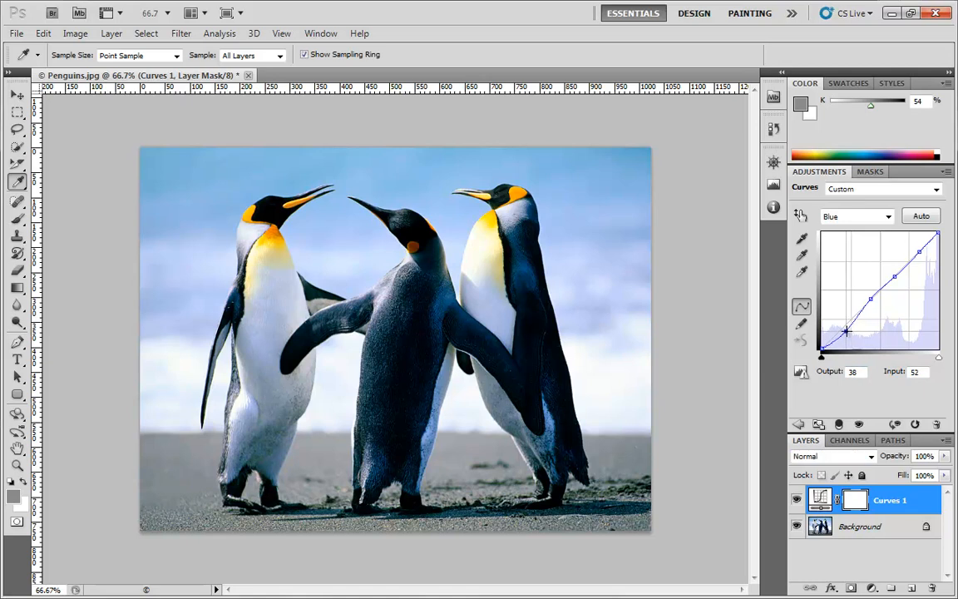
On the RGB composite curve, pull a midtone point down to Input 141, Output 112
click(880, 217)
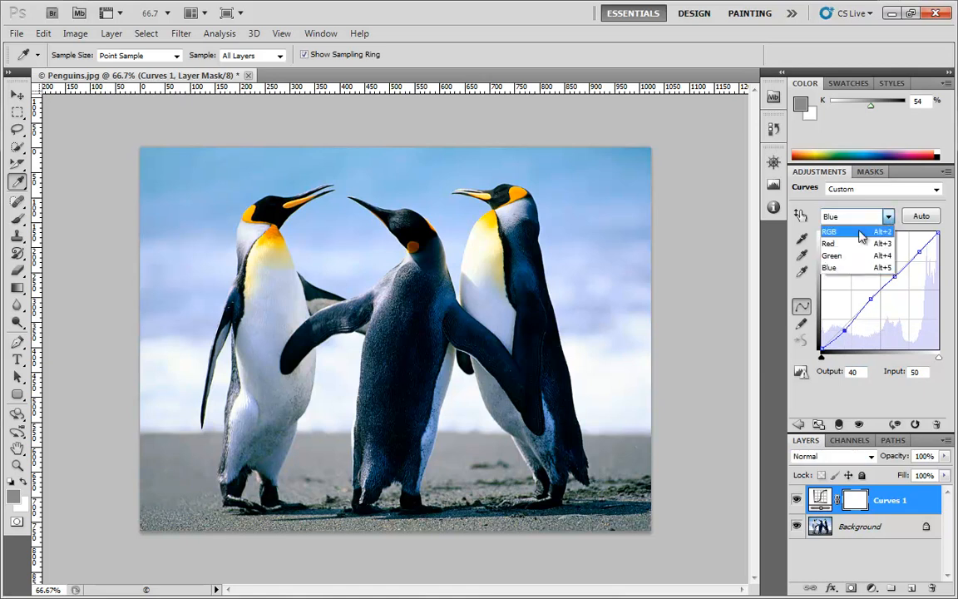
click(869, 232)
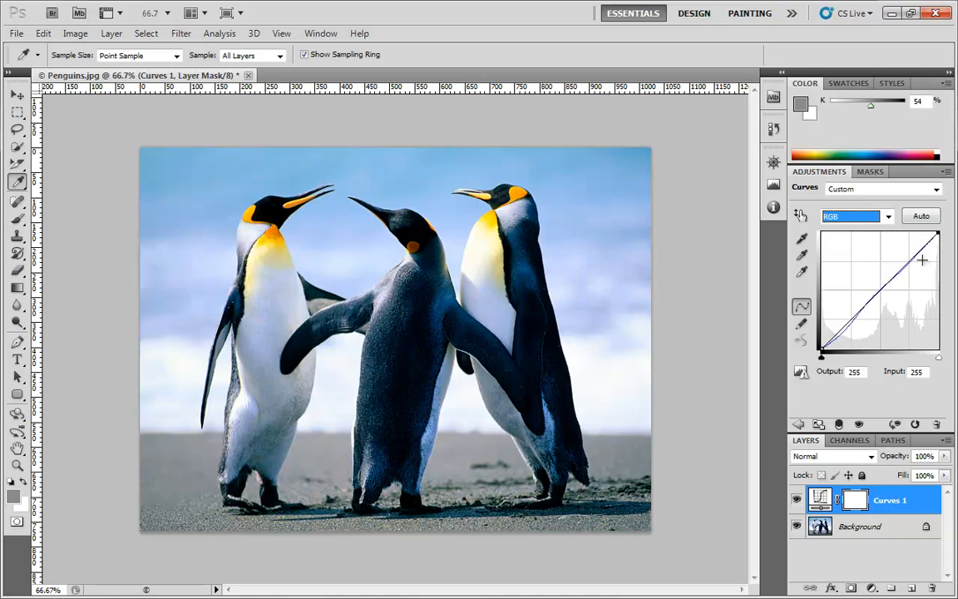
drag(865, 305, 887, 297)
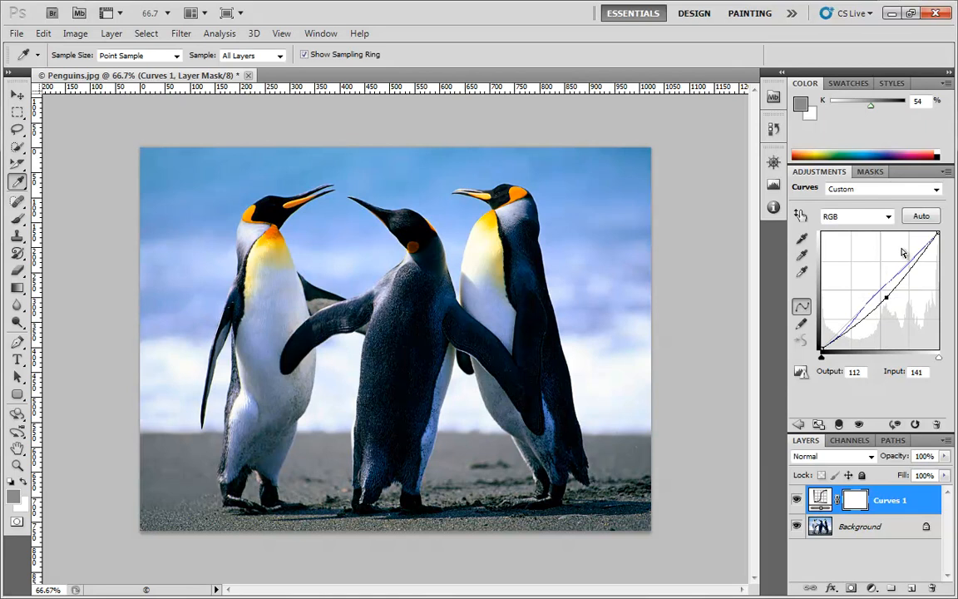
click(889, 216)
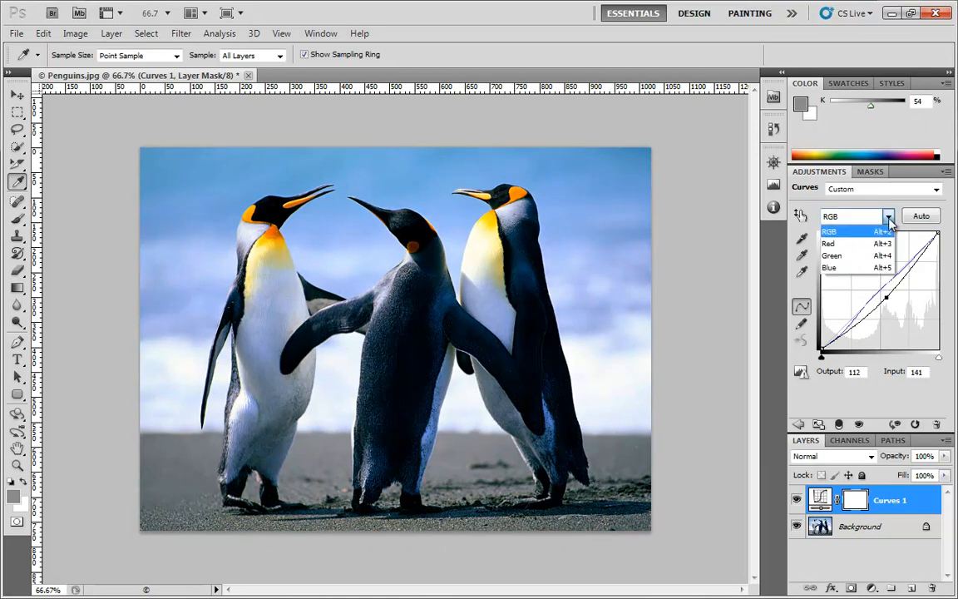
Add three points to the Red curve, moving the midtone point to input 137, output 121
click(877, 237)
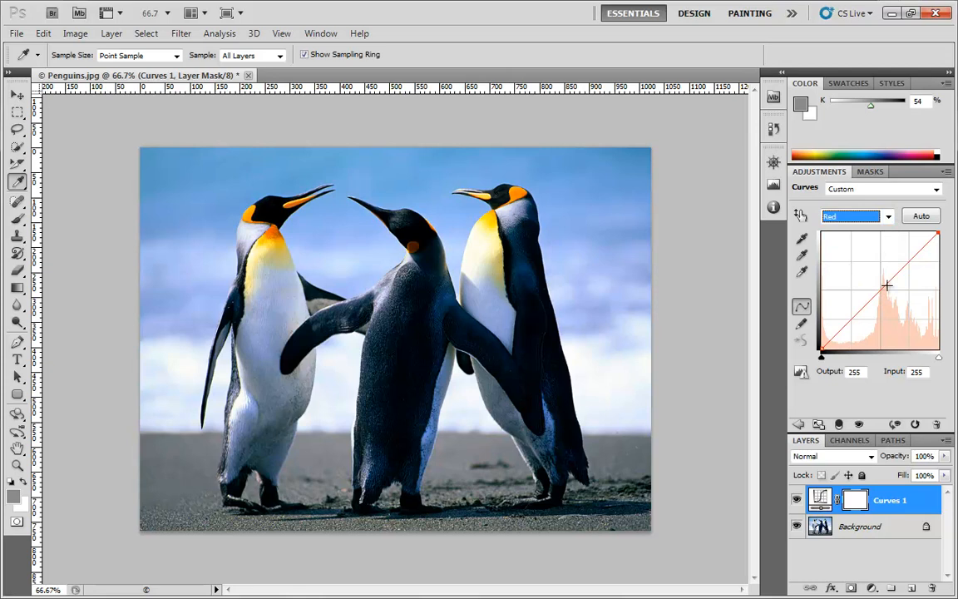
click(856, 314)
click(909, 262)
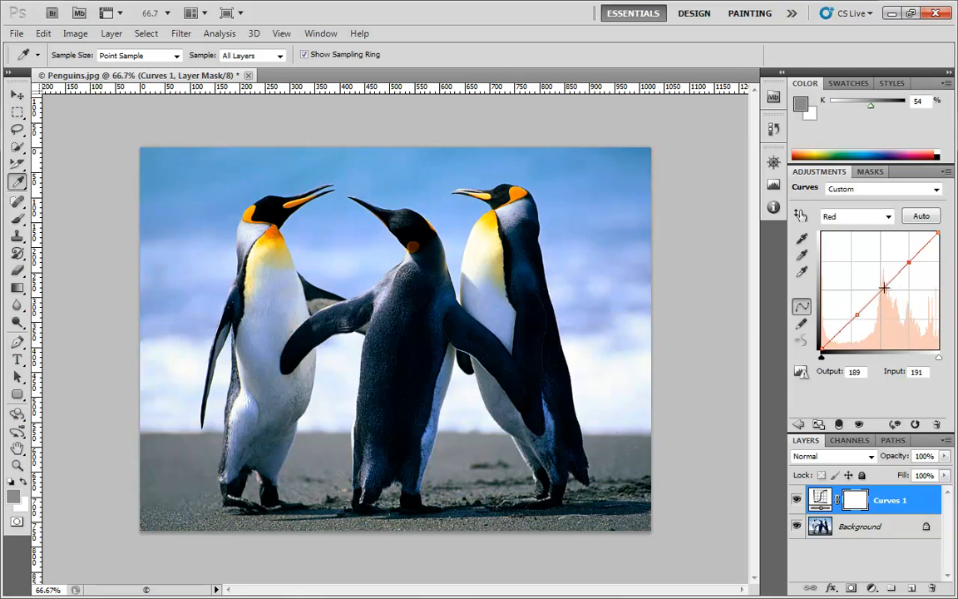
click(883, 290)
mouse_move(884, 291)
mouse_down()
mouse_move(881, 280)
mouse_move(883, 294)
mouse_up()
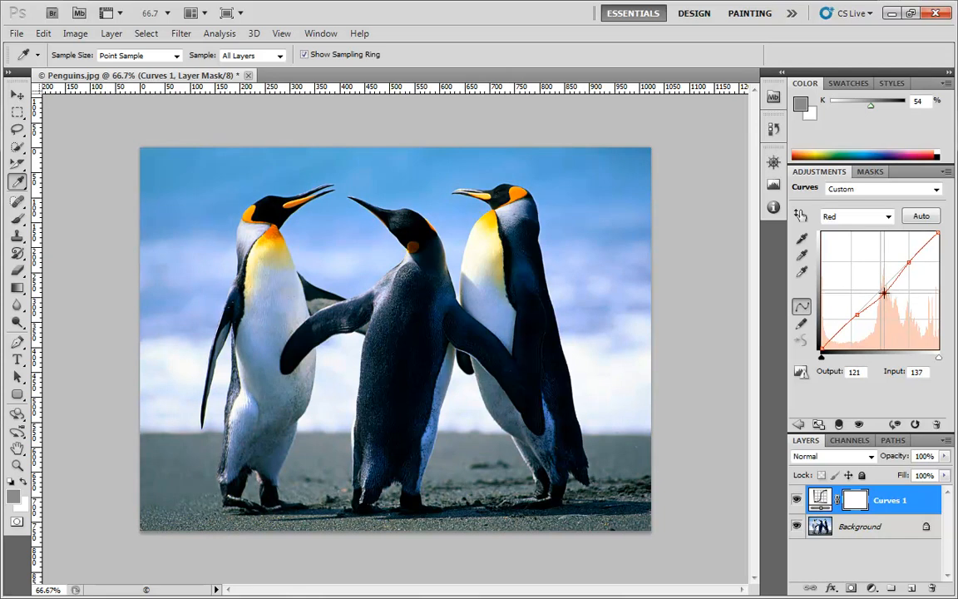
click(887, 217)
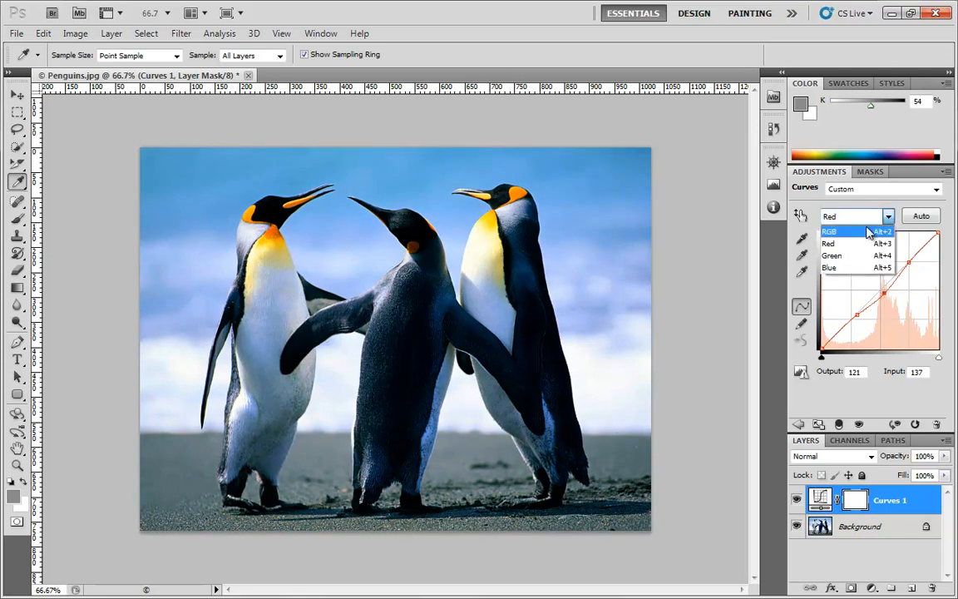
Return to the RGB composite curve with the Red and Blue edits overlaid
click(869, 233)
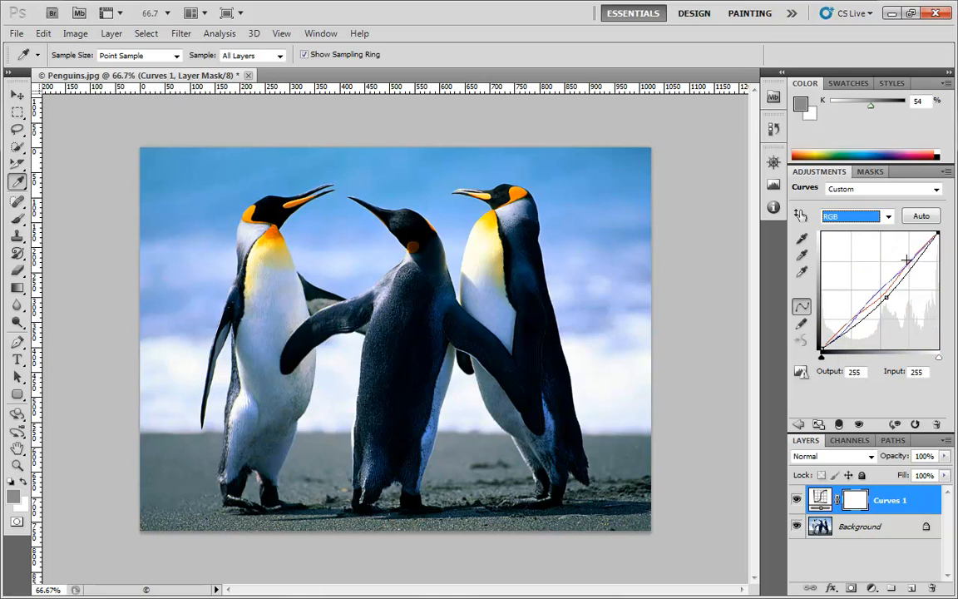
Sample the gray point from the penguin's belly and the white point from a white area
click(802, 239)
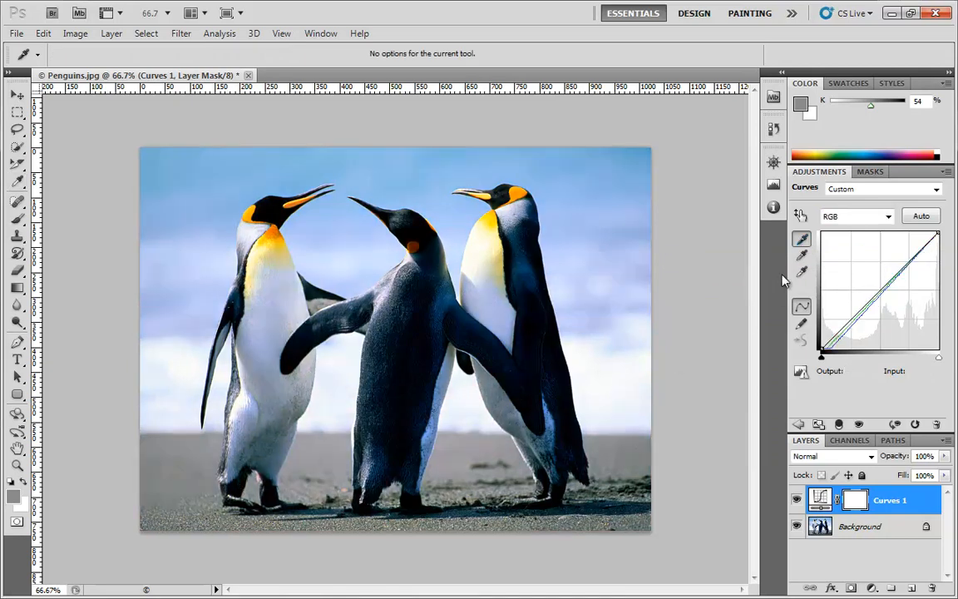
click(802, 256)
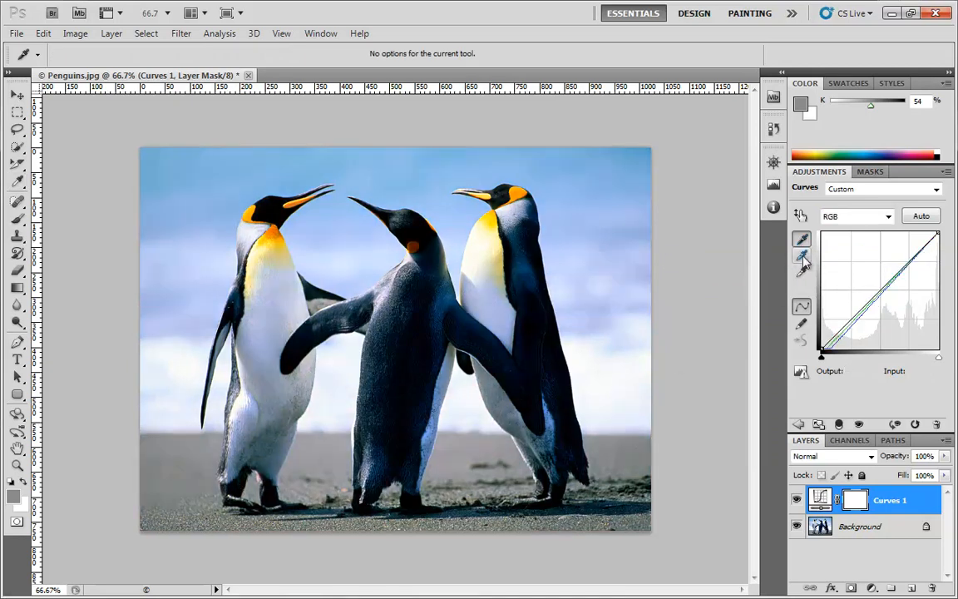
click(257, 435)
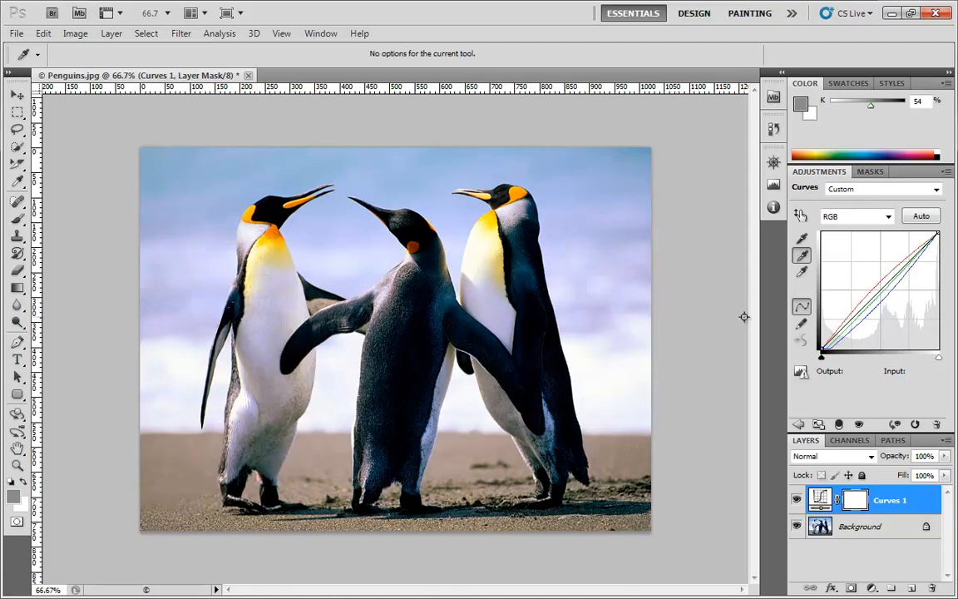
click(802, 273)
click(643, 378)
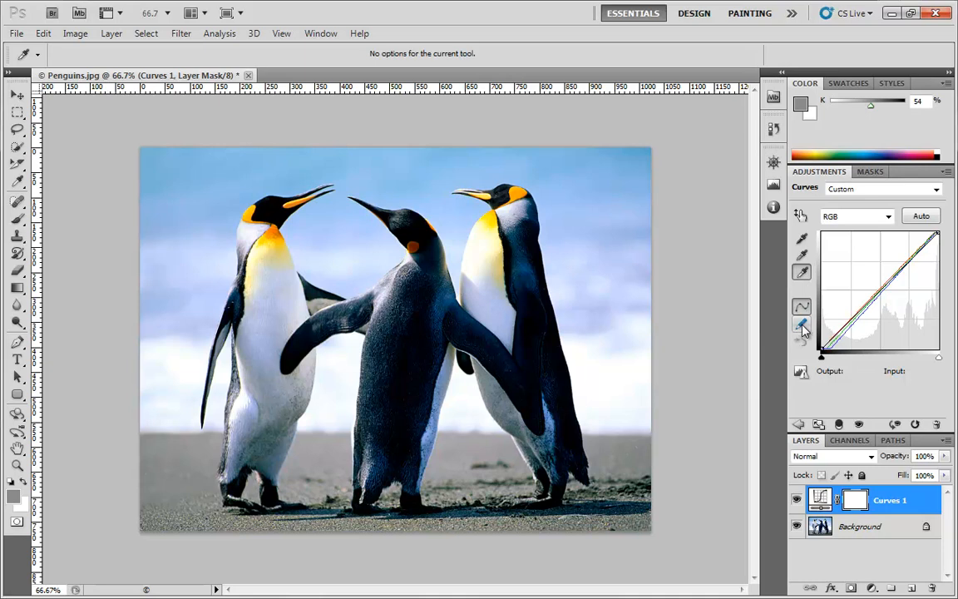
Reset the curve to Default and draw a freehand S-curve with the pencil for stronger contrast
click(880, 192)
click(857, 202)
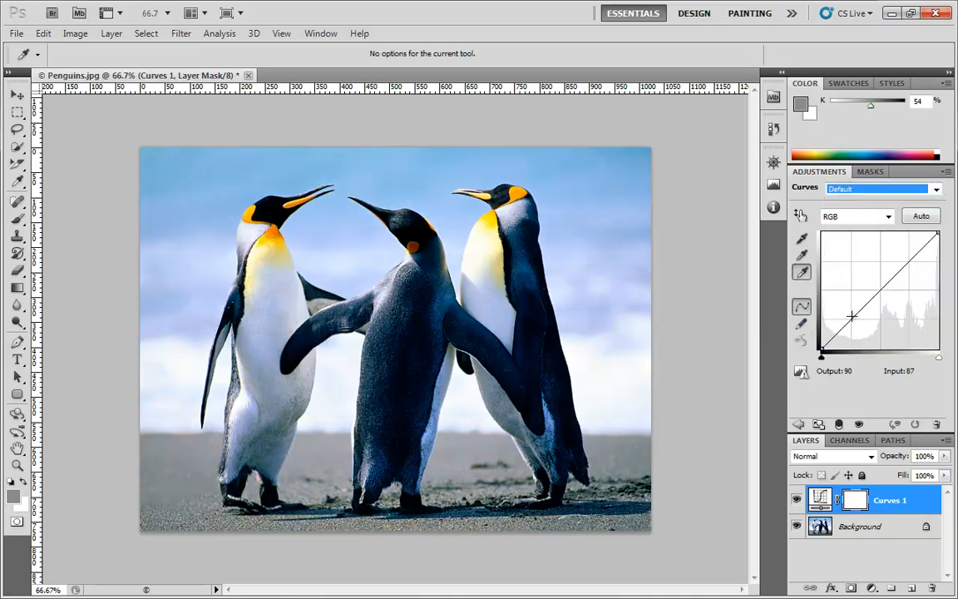
click(803, 326)
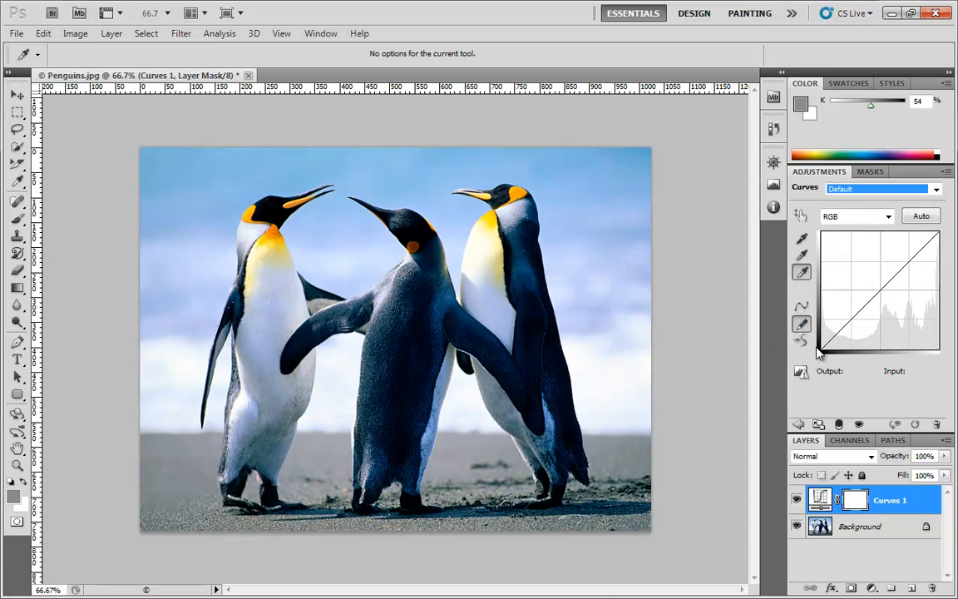
mouse_move(830, 333)
mouse_down()
mouse_move(935, 255)
mouse_move(945, 224)
mouse_move(942, 236)
mouse_up()
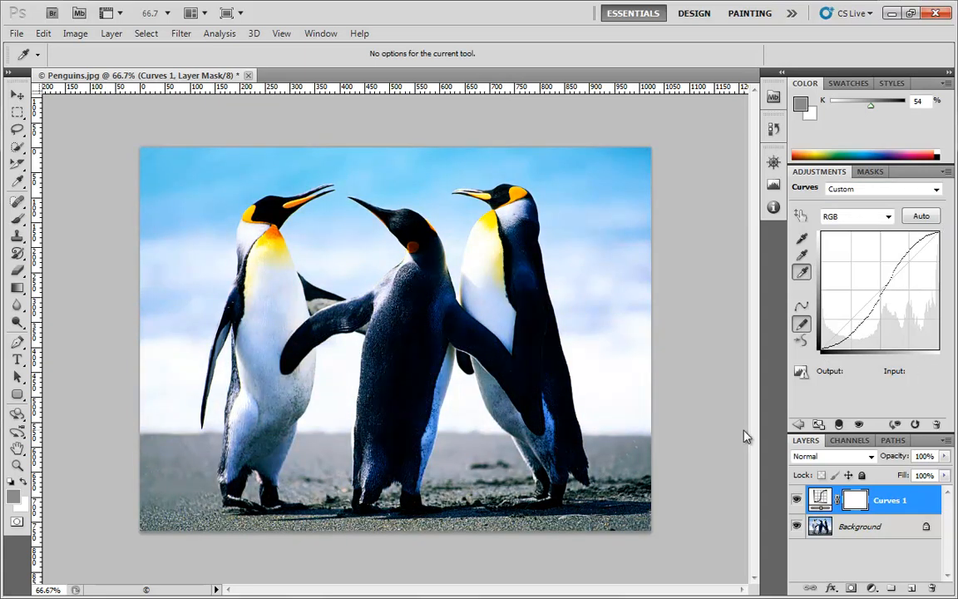
click(801, 307)
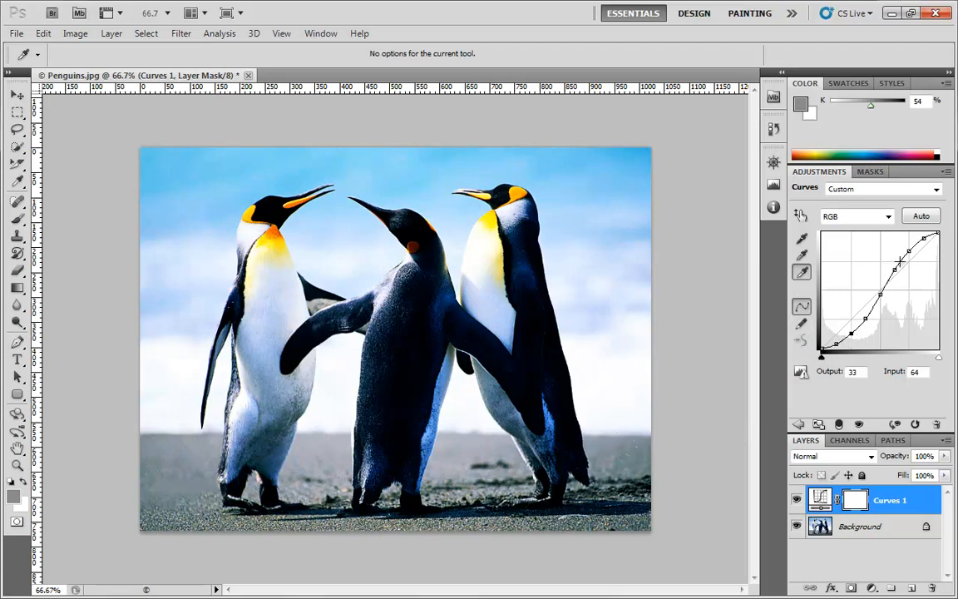
click(802, 323)
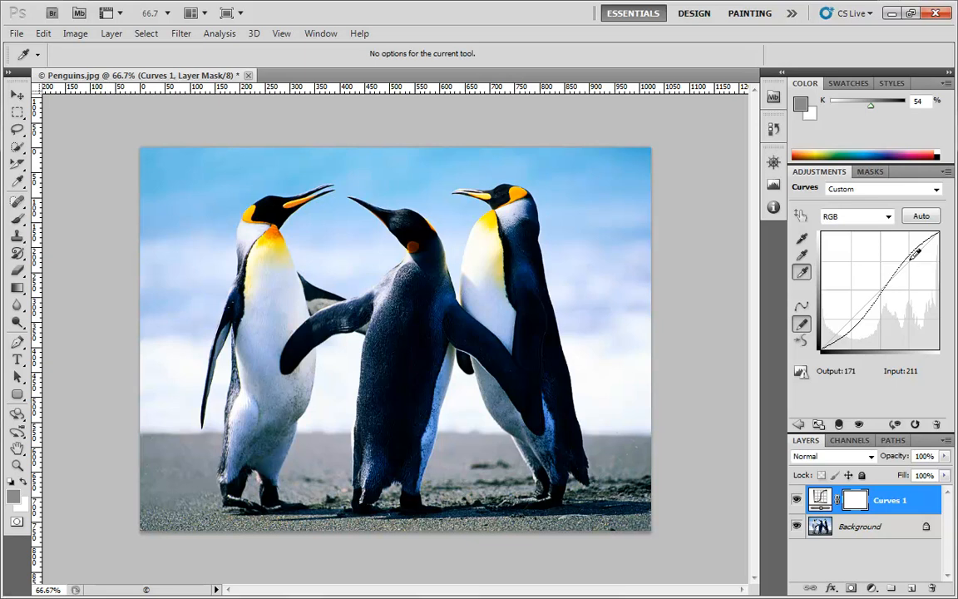
click(850, 220)
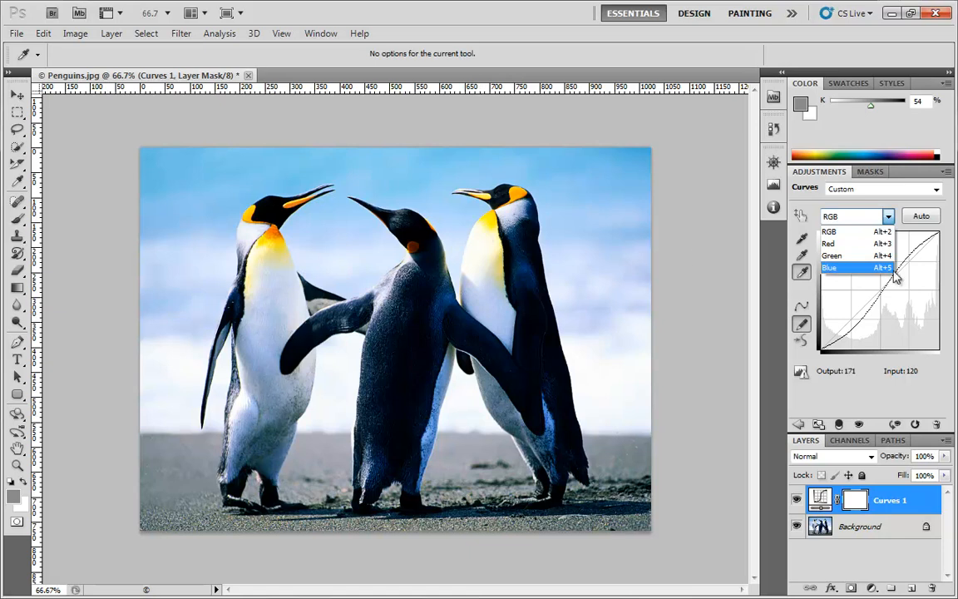
Reset the Curves preset to Default, restoring the straight RGB diagonal
click(885, 189)
click(883, 190)
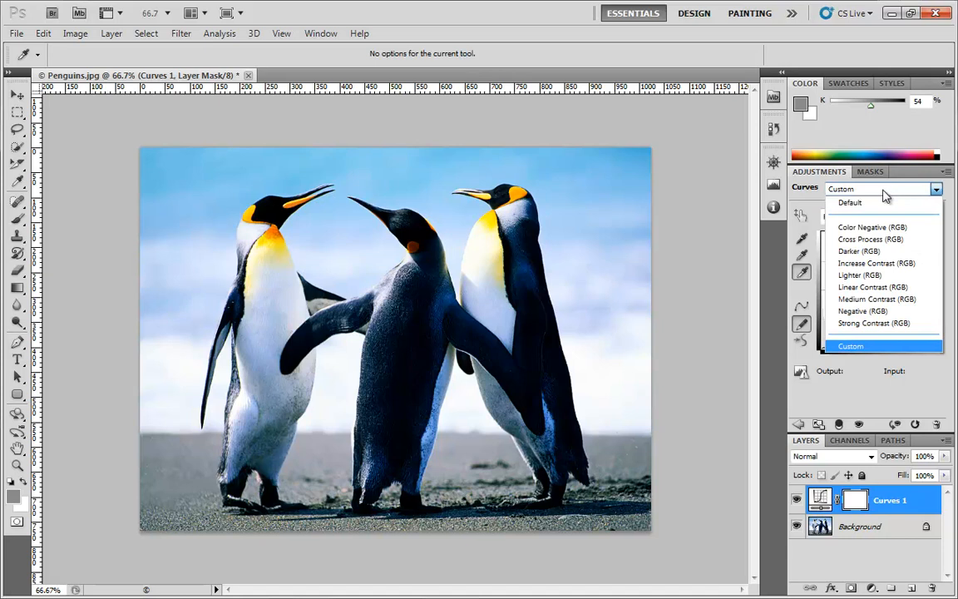
click(873, 207)
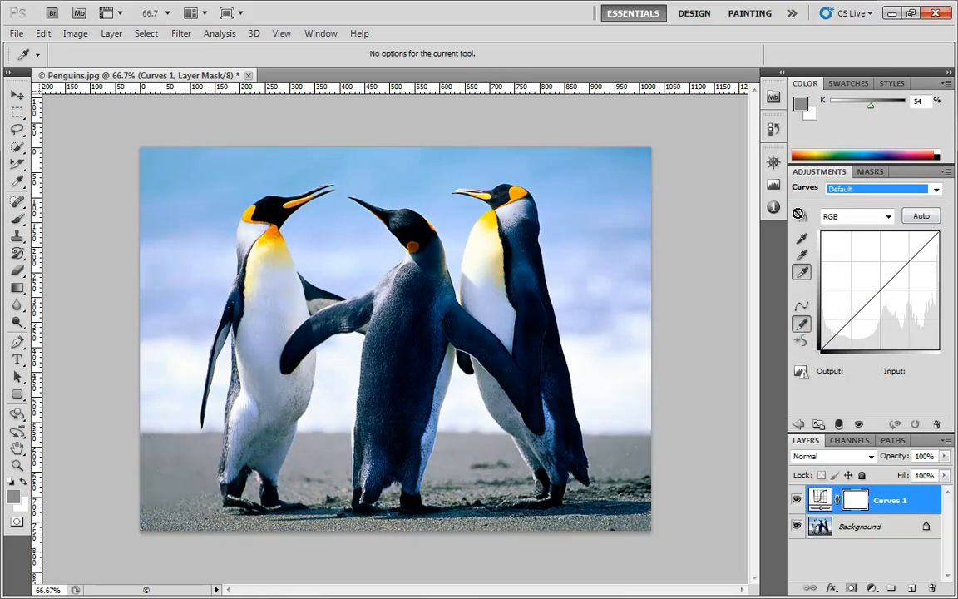
click(802, 308)
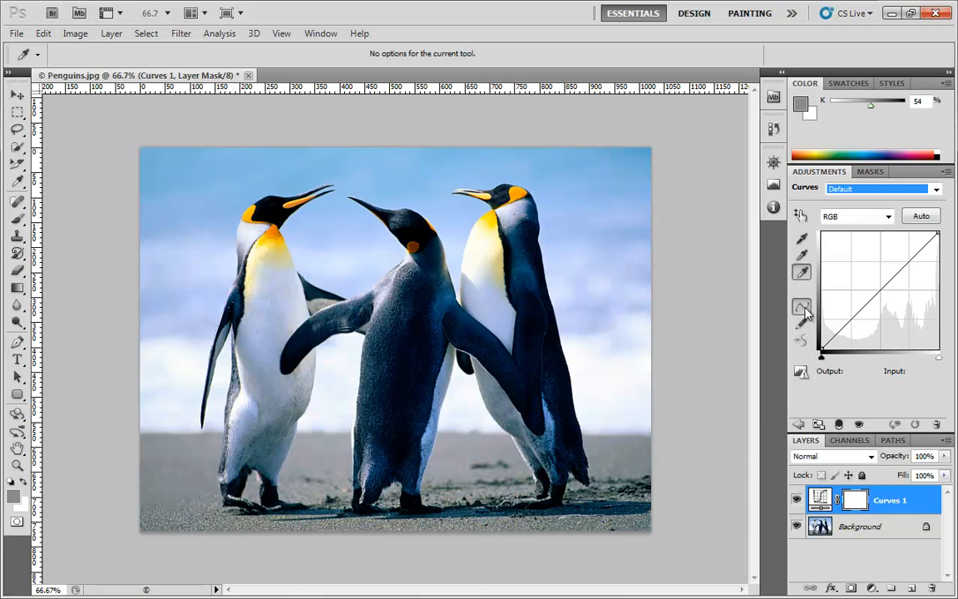
With the on-image tool, lift the sand's shadows and lower the white end to 231
click(801, 216)
click(800, 215)
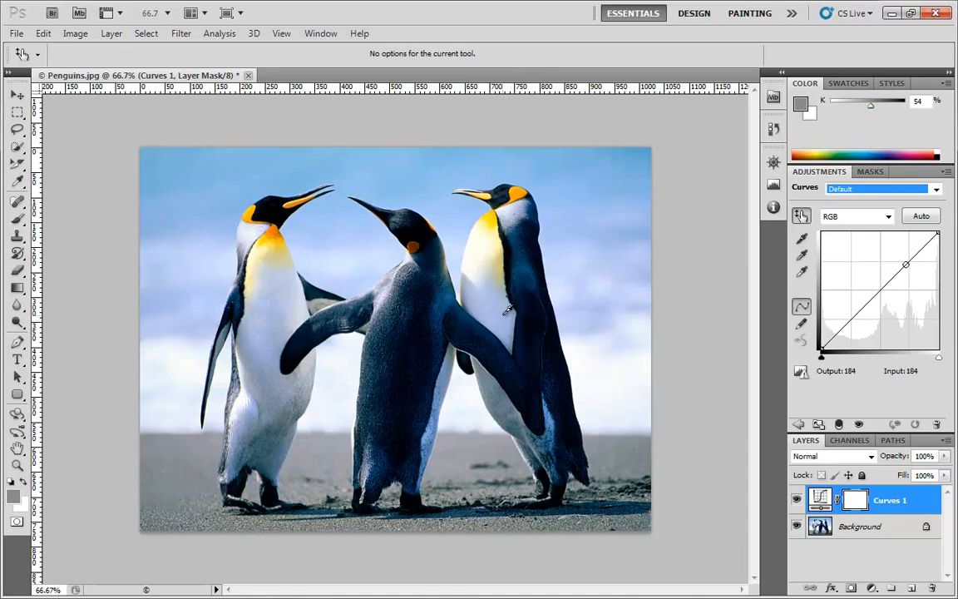
click(493, 374)
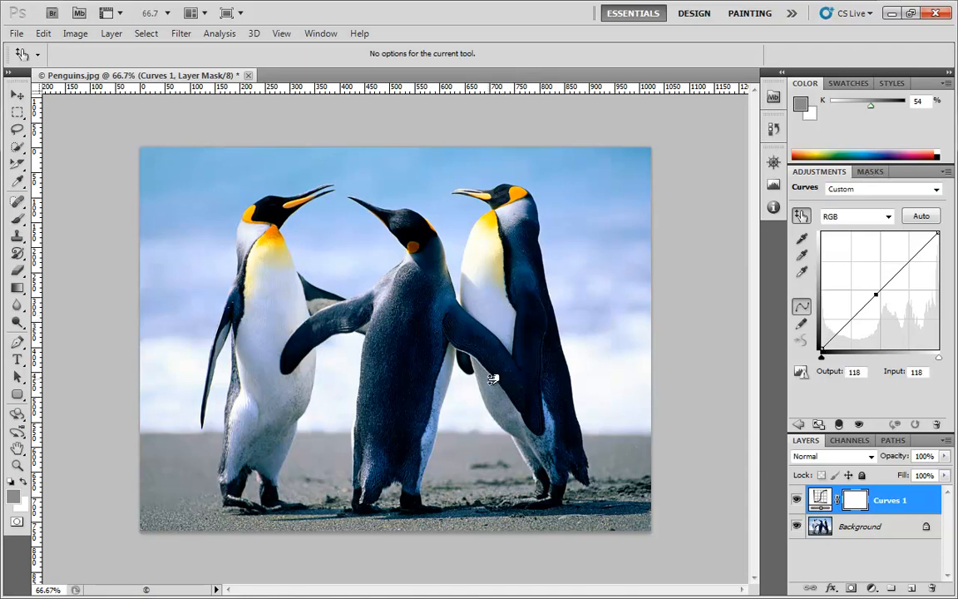
drag(493, 379, 504, 397)
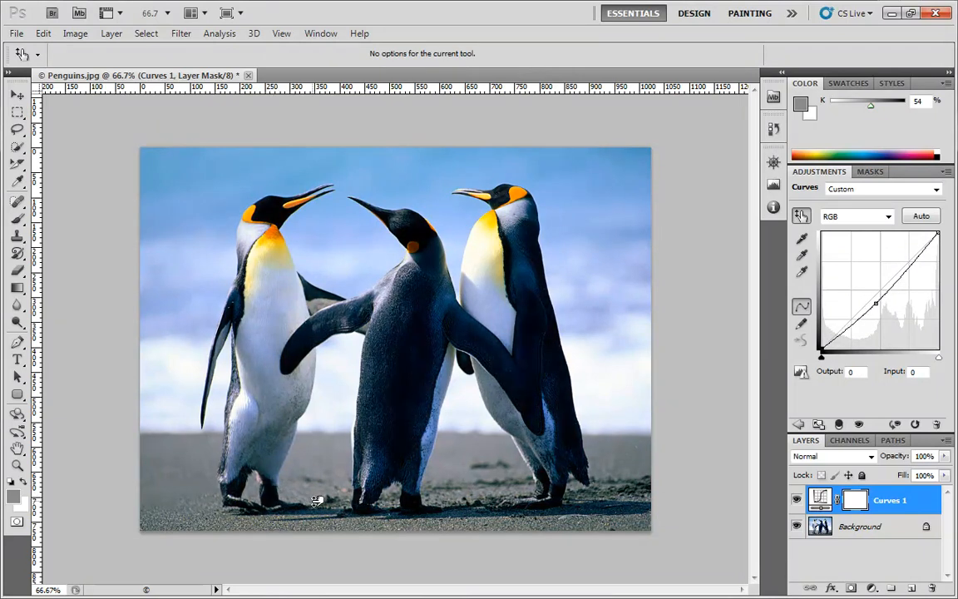
drag(317, 500, 288, 483)
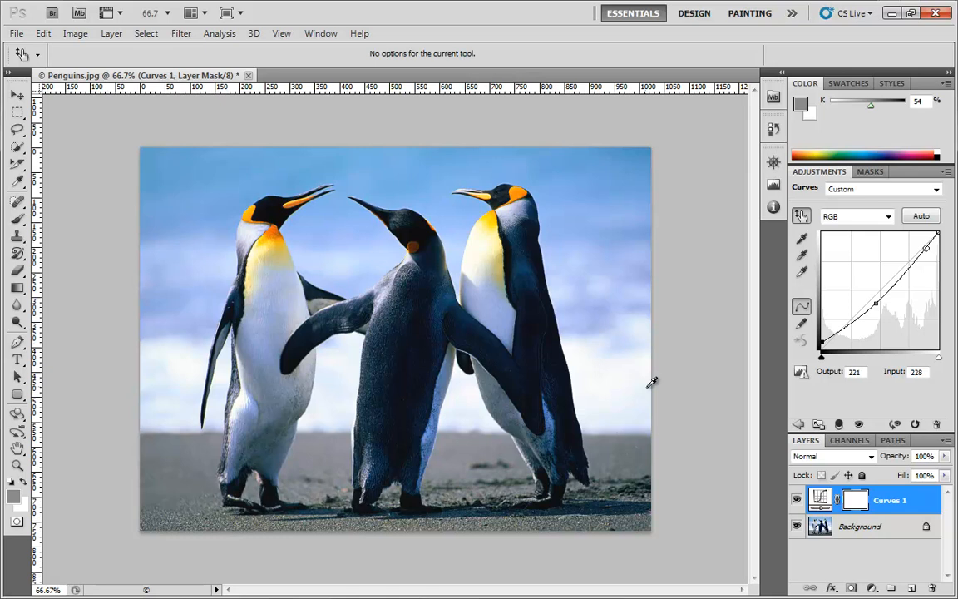
mouse_move(614, 396)
mouse_down()
mouse_move(624, 422)
mouse_move(626, 410)
mouse_up()
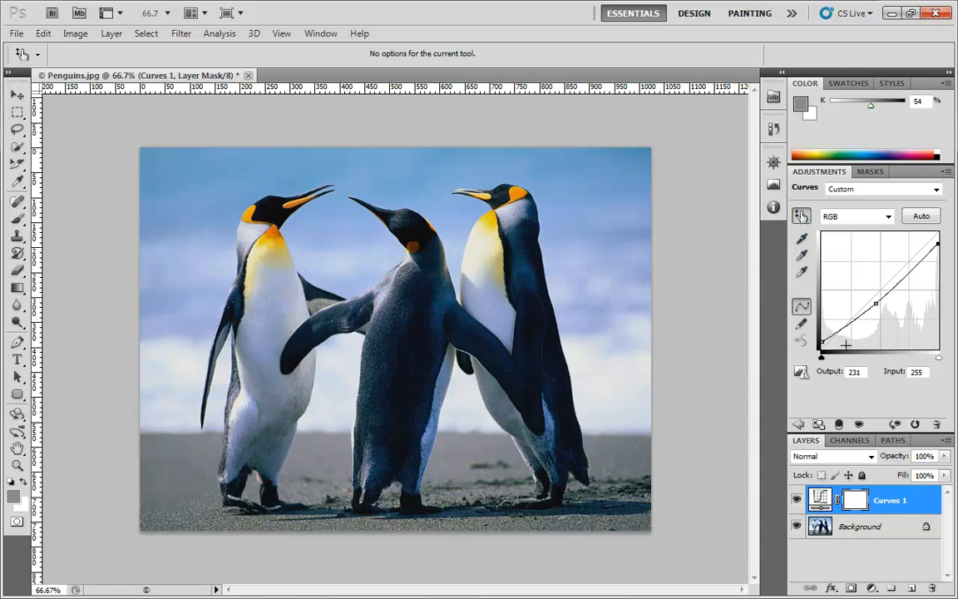
Drag the black and white input sliders inward to increase contrast
drag(824, 359, 859, 362)
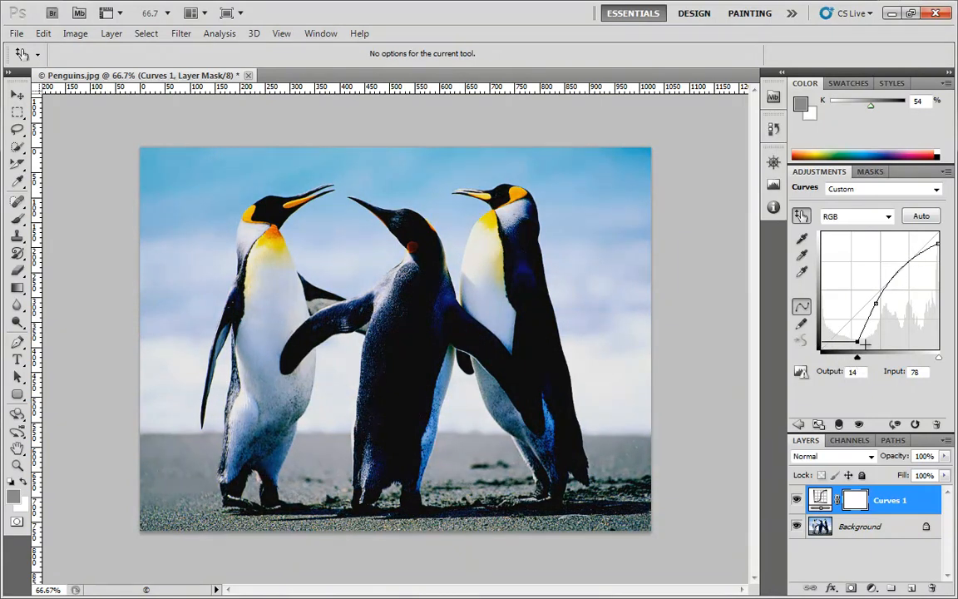
drag(859, 363, 861, 363)
drag(939, 359, 891, 359)
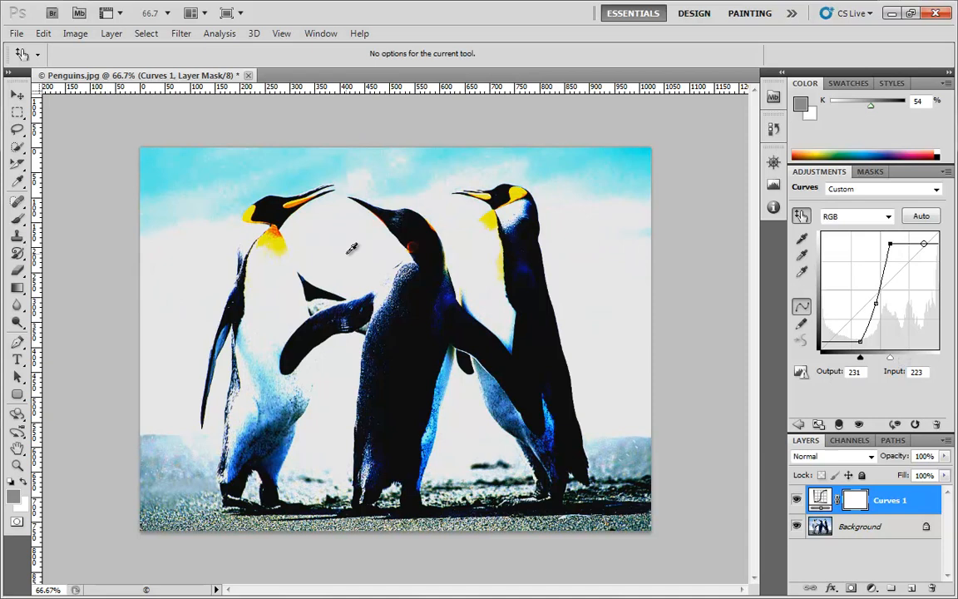
Reset the curve to the Default preset and bring up Auto Color Correction Options
click(935, 190)
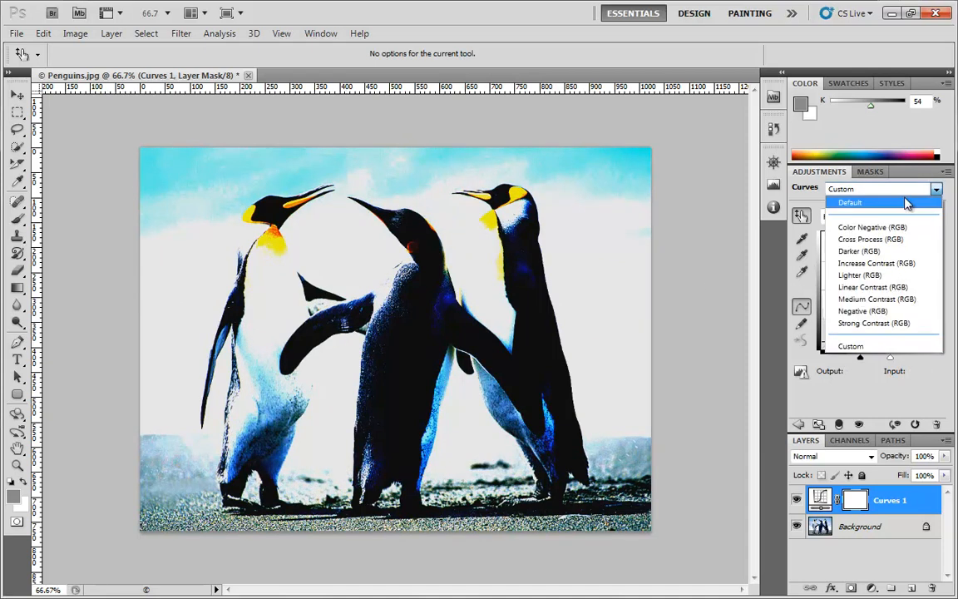
click(907, 203)
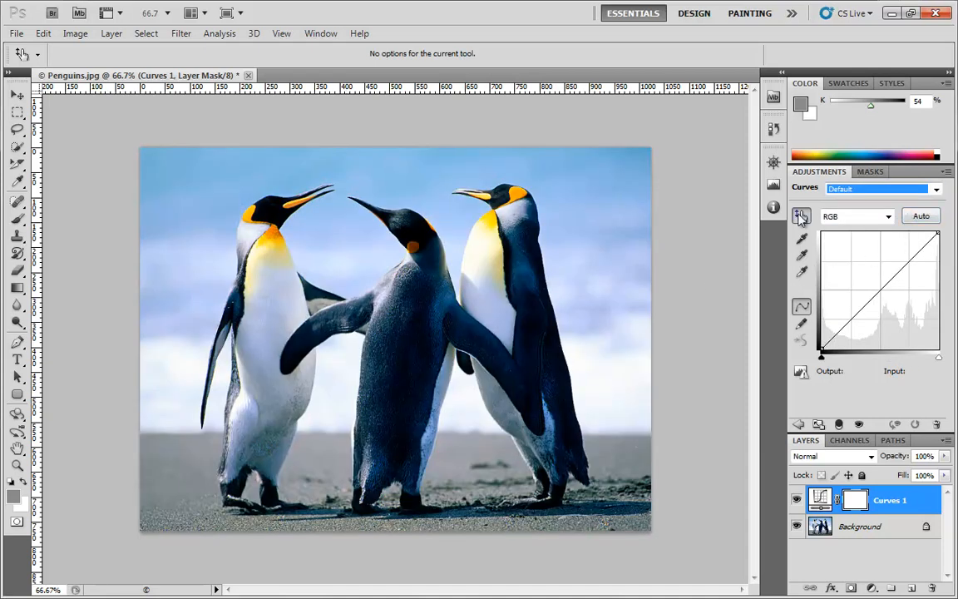
click(801, 217)
alt+click(921, 216)
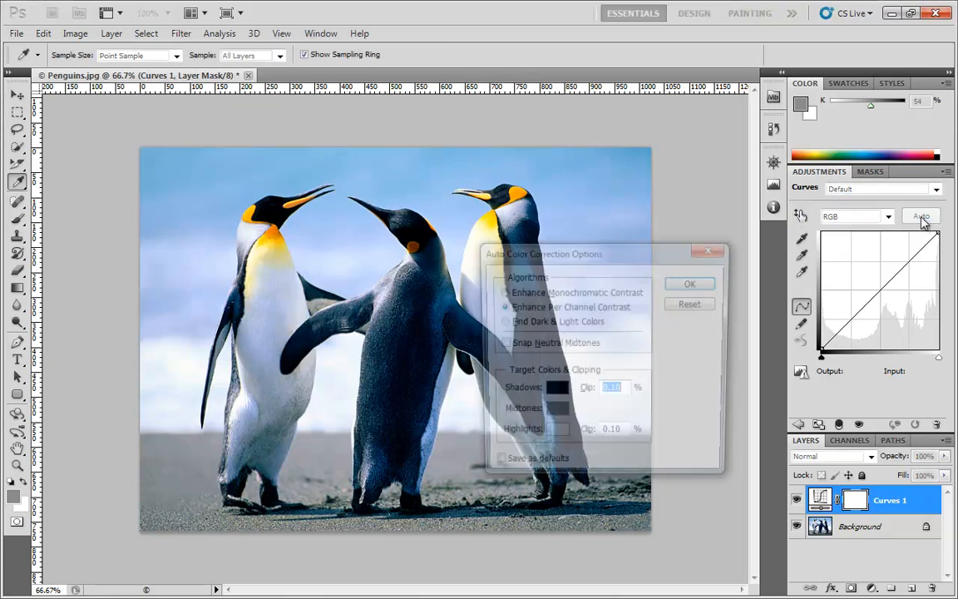
Enable Snap Neutral Midtones, choose Find Dark & Light Colors, and open the Shadows target picker
drag(576, 250, 617, 138)
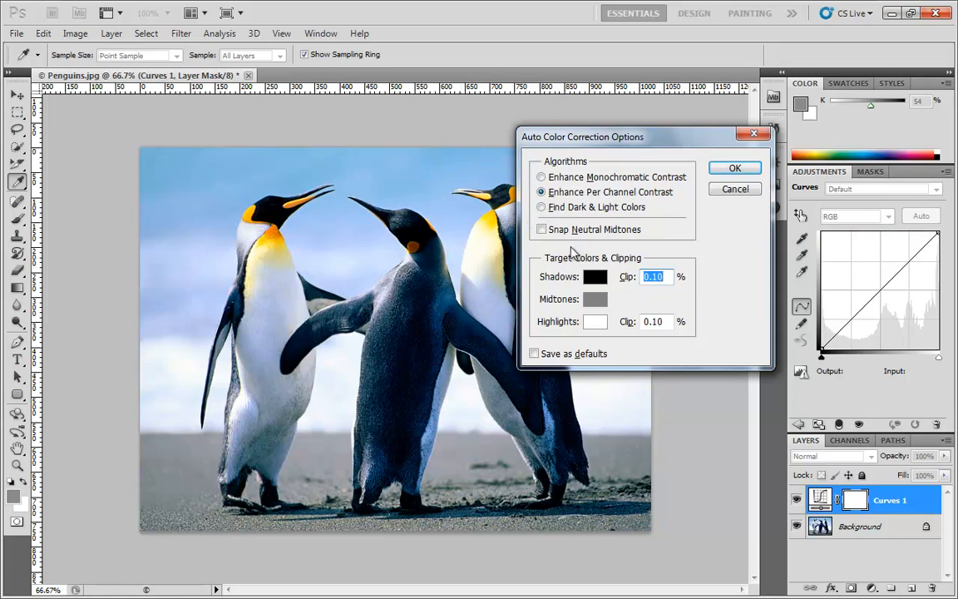
click(542, 231)
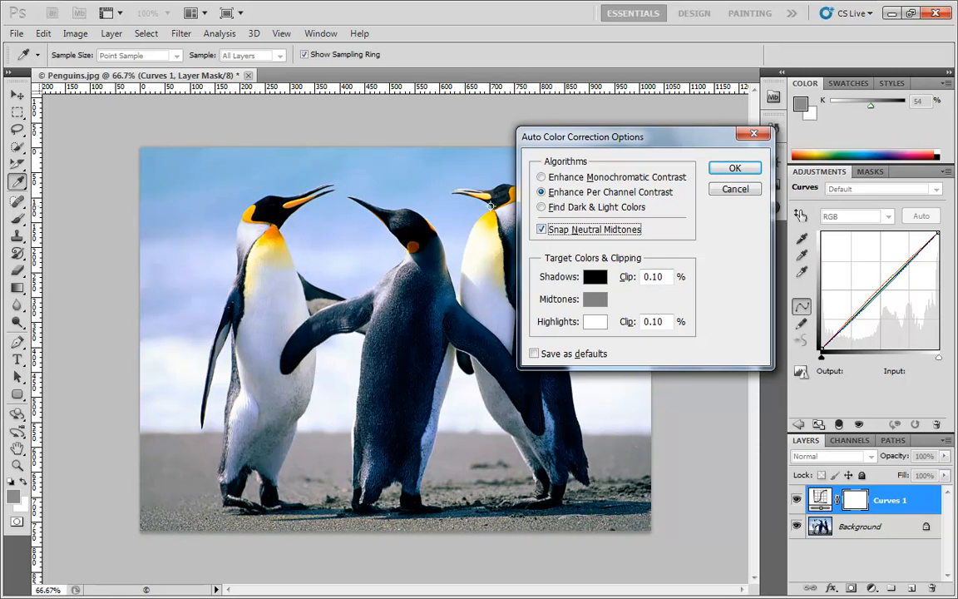
click(542, 207)
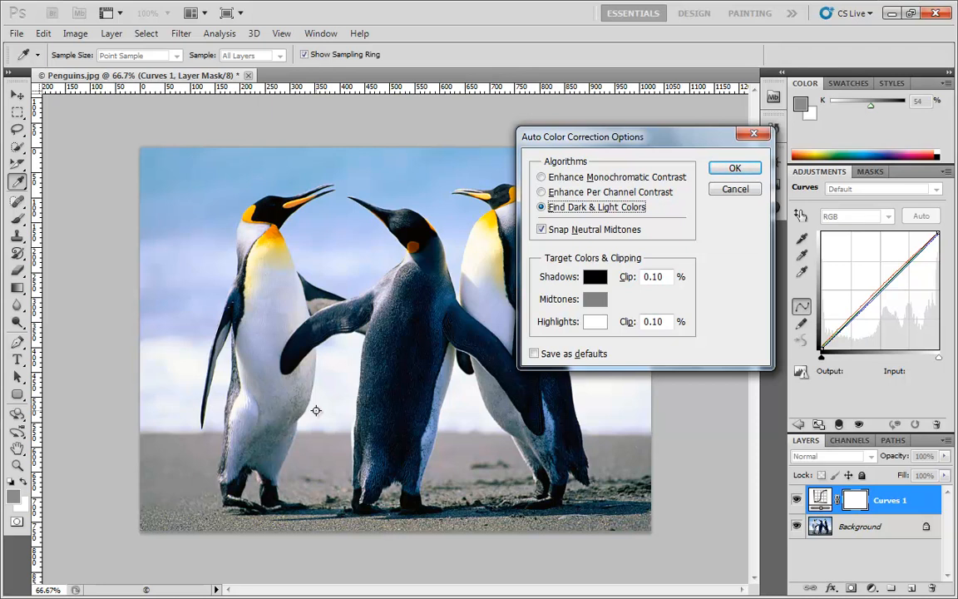
click(597, 281)
click(596, 456)
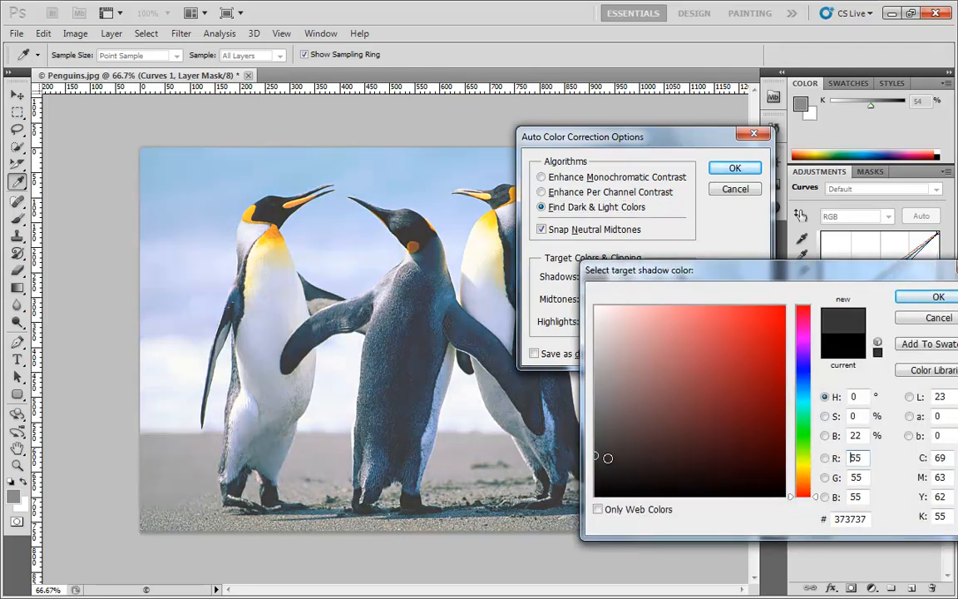
Try grey and dark red shadow target colours, then accept the shadow target
drag(608, 457, 574, 396)
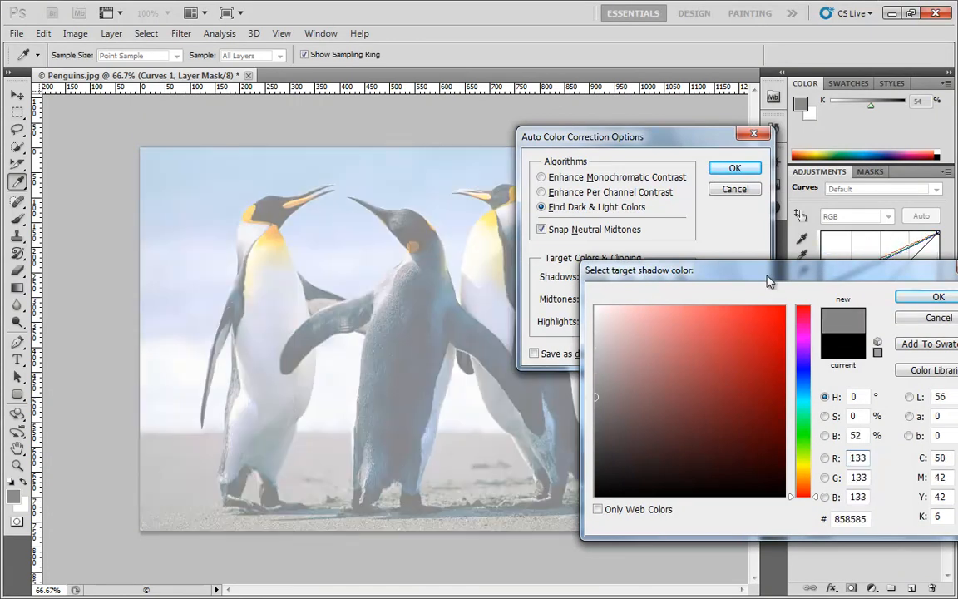
drag(769, 281, 429, 290)
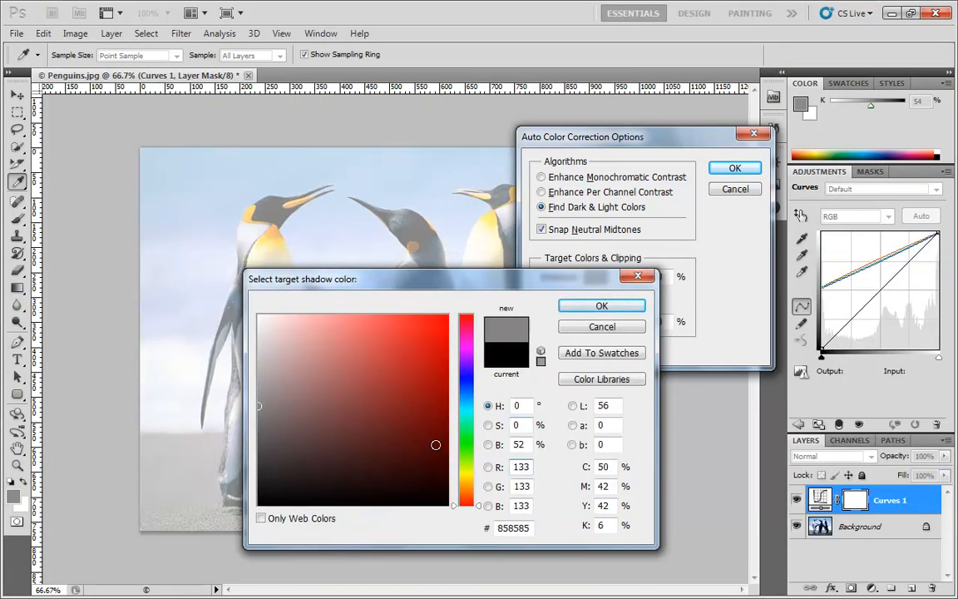
mouse_move(258, 416)
mouse_down()
mouse_move(265, 493)
mouse_move(351, 448)
mouse_move(334, 432)
mouse_move(392, 381)
mouse_move(437, 423)
mouse_move(400, 366)
mouse_move(419, 437)
mouse_move(432, 390)
mouse_move(423, 430)
mouse_move(421, 402)
mouse_move(395, 436)
mouse_move(298, 445)
mouse_move(396, 420)
mouse_move(418, 409)
mouse_move(421, 392)
mouse_move(220, 518)
mouse_move(300, 471)
mouse_move(258, 478)
mouse_up()
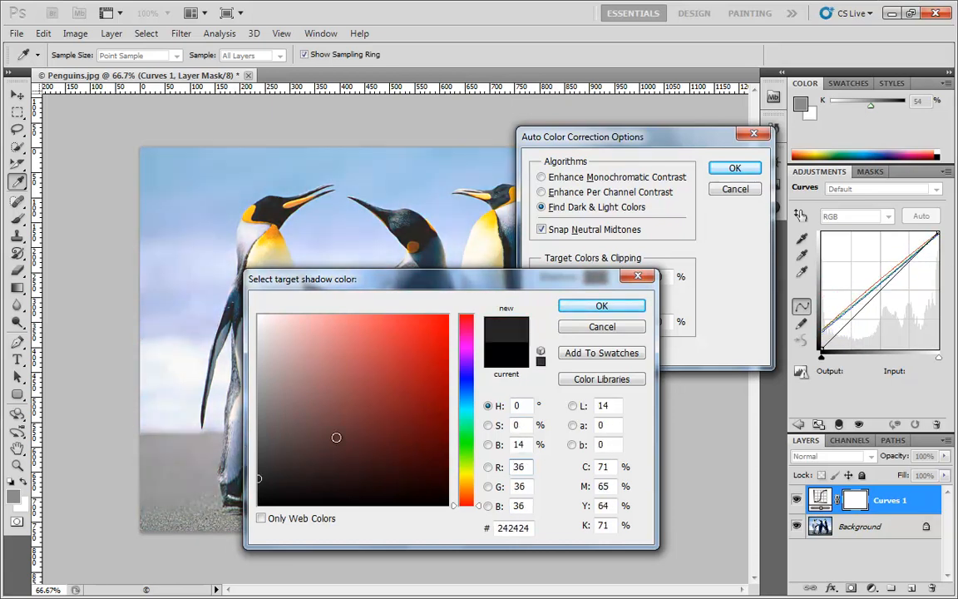
click(607, 306)
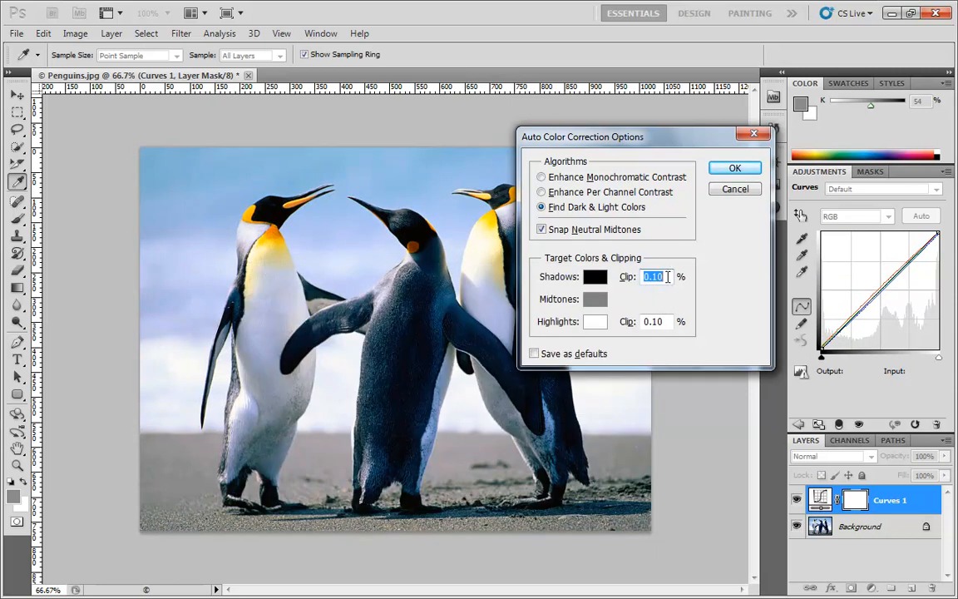
Try a light grey highlight target, then set it back to white and confirm
click(593, 325)
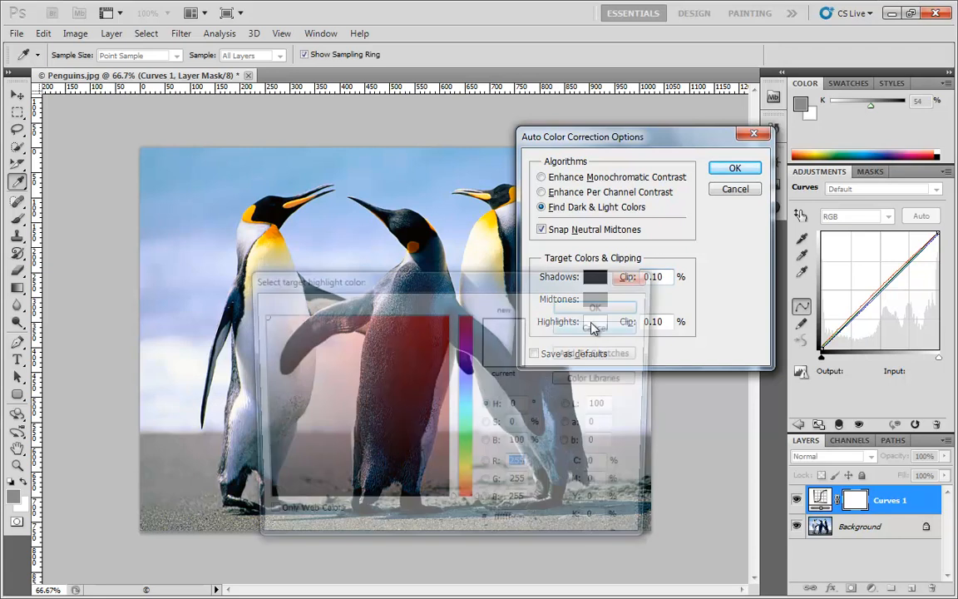
mouse_move(257, 319)
mouse_down()
mouse_move(216, 363)
mouse_move(241, 404)
mouse_move(259, 334)
mouse_move(289, 398)
mouse_move(317, 384)
mouse_move(284, 374)
mouse_move(293, 367)
mouse_move(278, 357)
mouse_move(305, 346)
mouse_move(192, 302)
mouse_up()
click(581, 308)
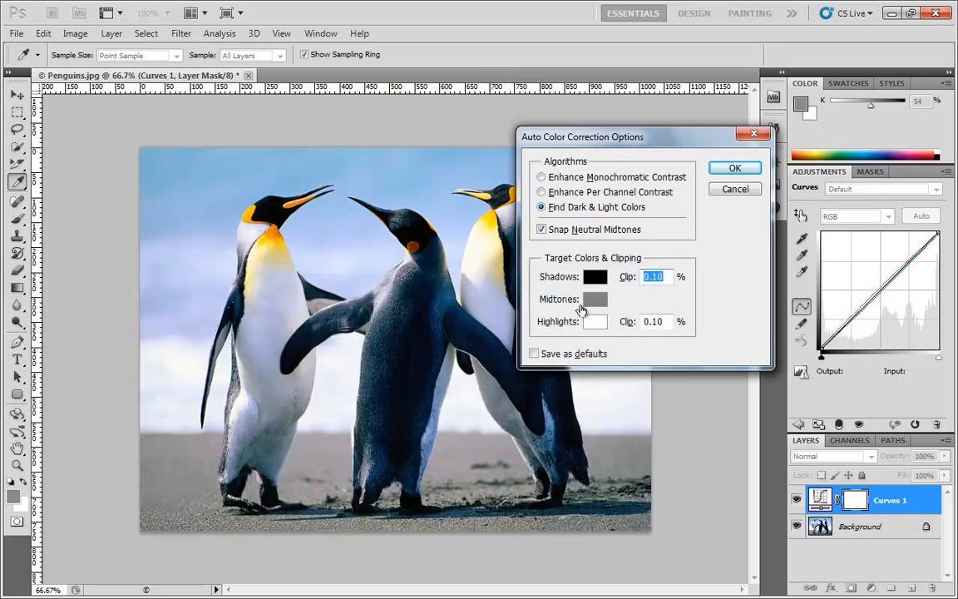
Try reddish and greenish midtone targets, then discard the midtone change
click(586, 301)
click(287, 412)
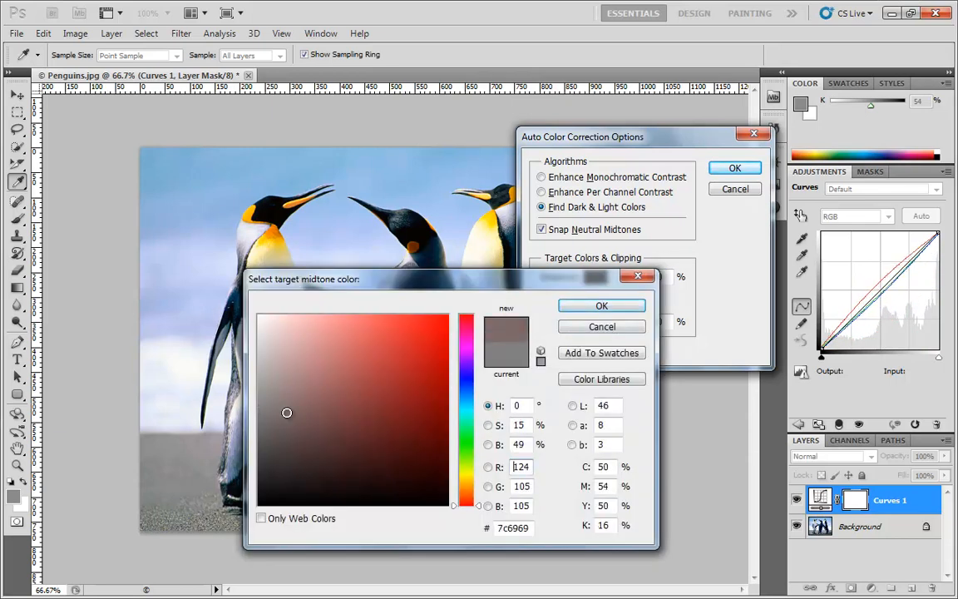
mouse_move(287, 413)
mouse_down()
mouse_move(355, 413)
mouse_move(276, 413)
mouse_move(382, 417)
mouse_move(368, 370)
mouse_move(301, 411)
mouse_up()
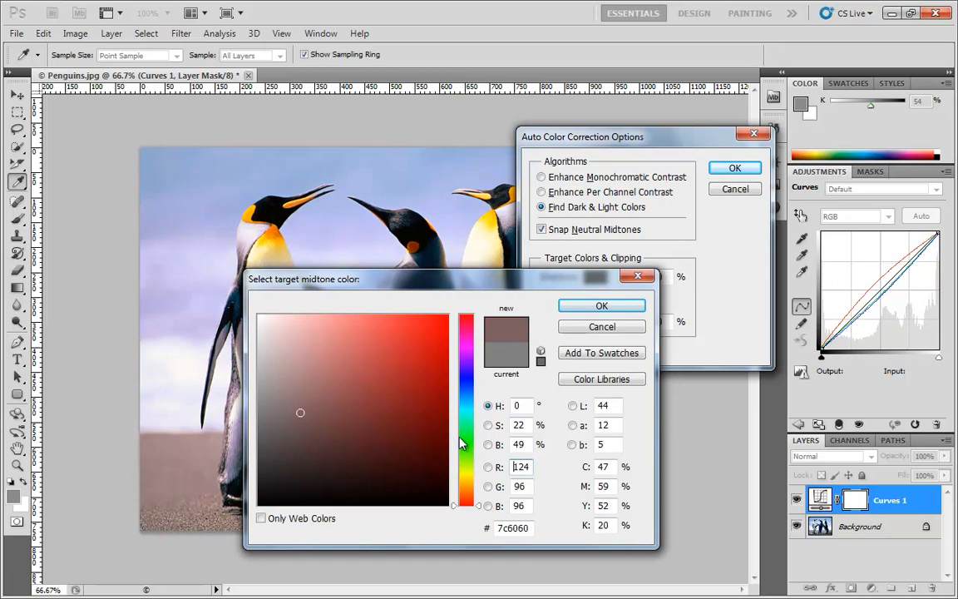
mouse_move(463, 439)
mouse_down()
mouse_move(443, 532)
mouse_move(461, 285)
mouse_up()
click(602, 326)
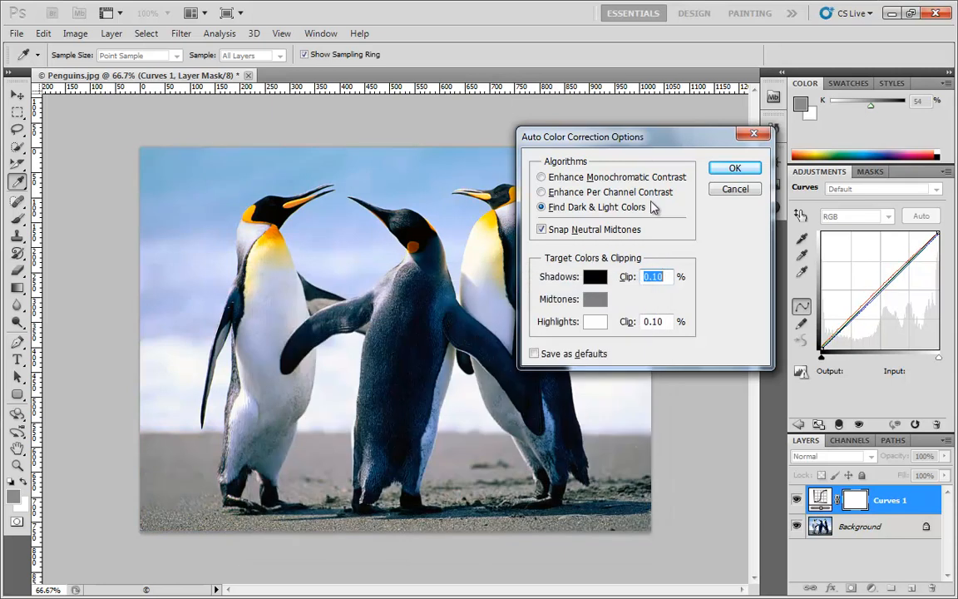
Cancel Auto Color Correction Options and add a curve point mapping input 149 to output 165
click(741, 191)
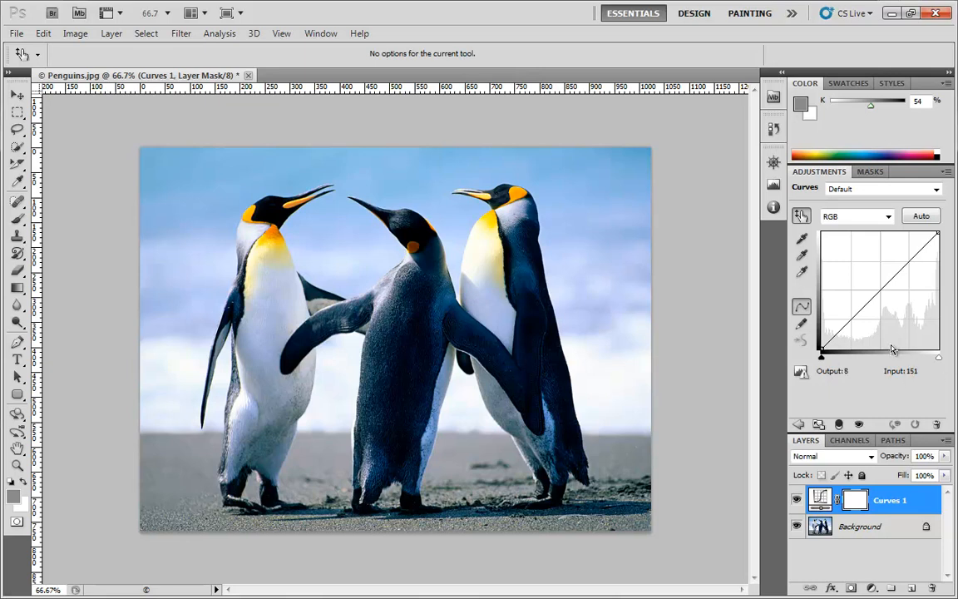
drag(838, 333, 841, 335)
Shape a gentle S-curve with a shadow point at 60/48 and highlight point at 200/216
drag(892, 298, 890, 273)
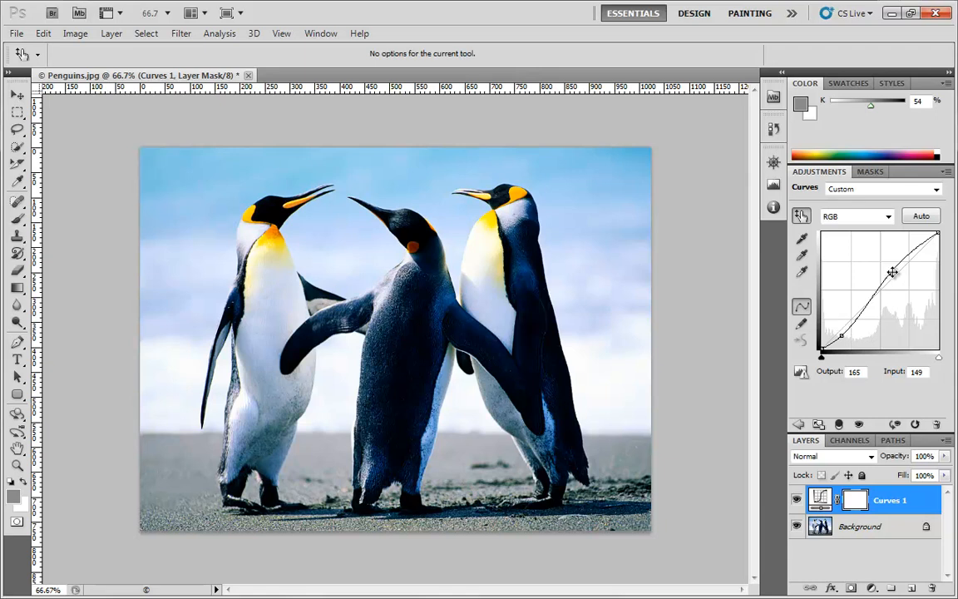
drag(892, 275, 912, 250)
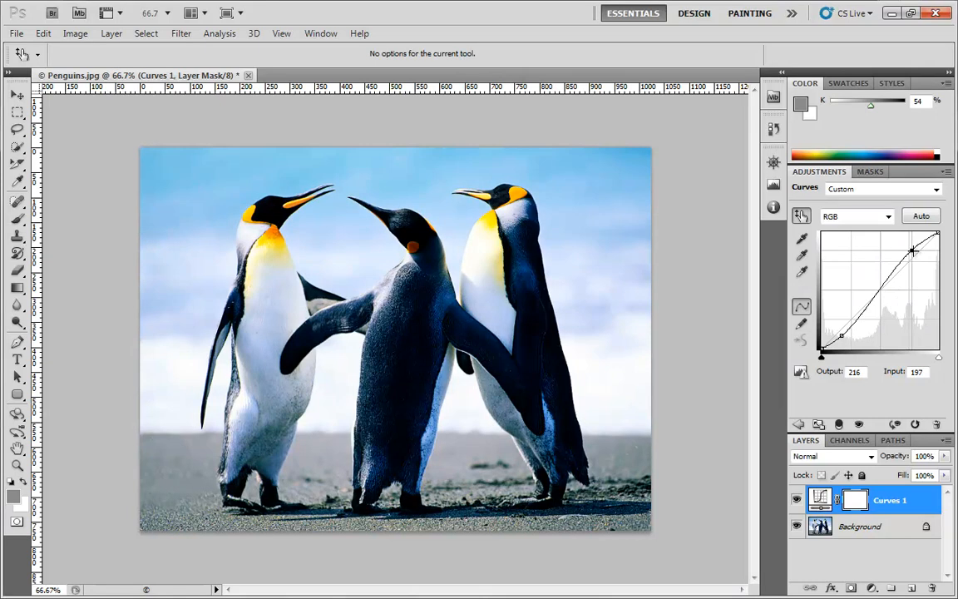
drag(845, 336, 851, 329)
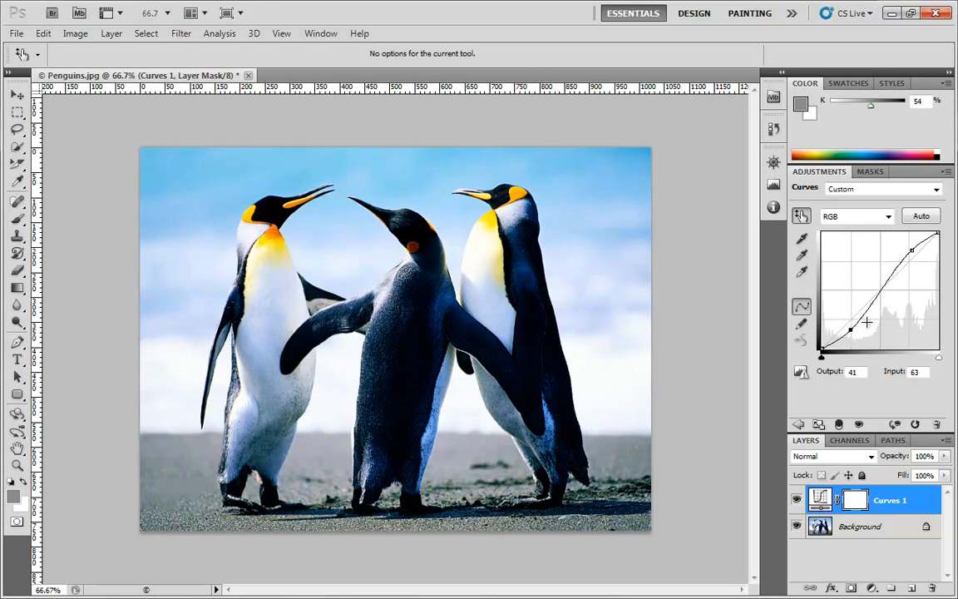
drag(851, 330, 849, 326)
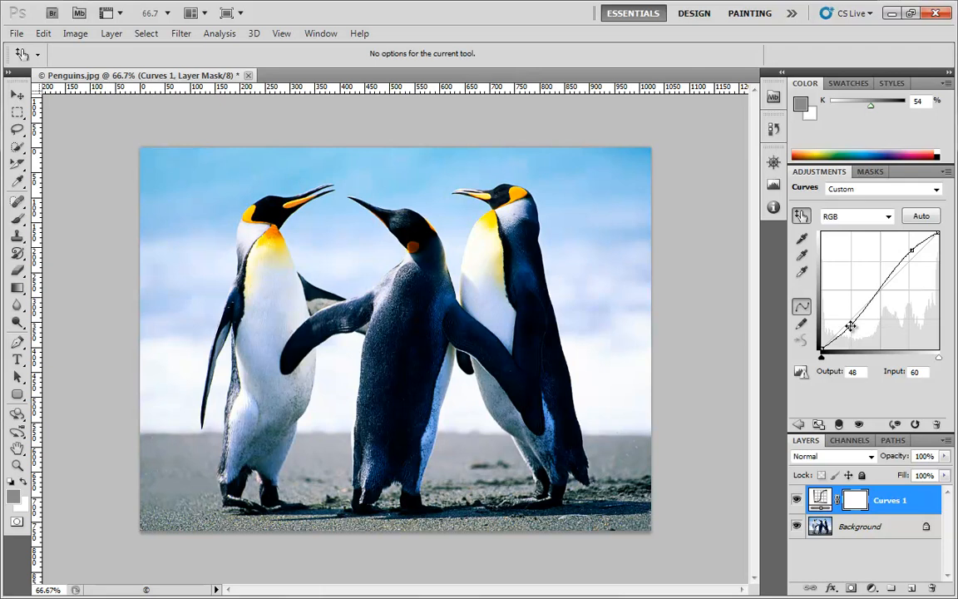
drag(915, 249, 914, 249)
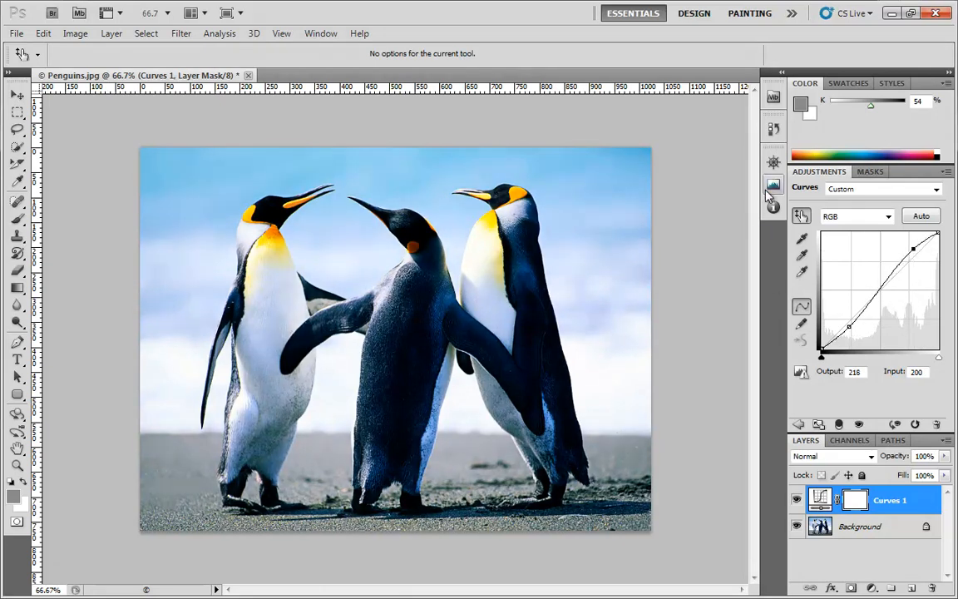